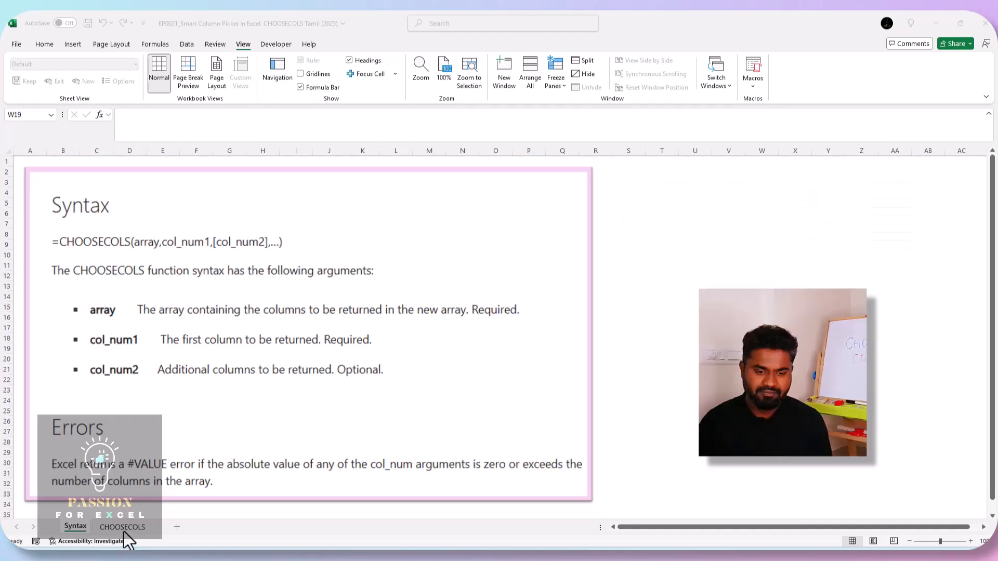
# - Open the CHOOSECOLS sheet and select the Category header of the CHOOSECOLS output block
pyautogui.click(123, 531)
pyautogui.click(274, 340)
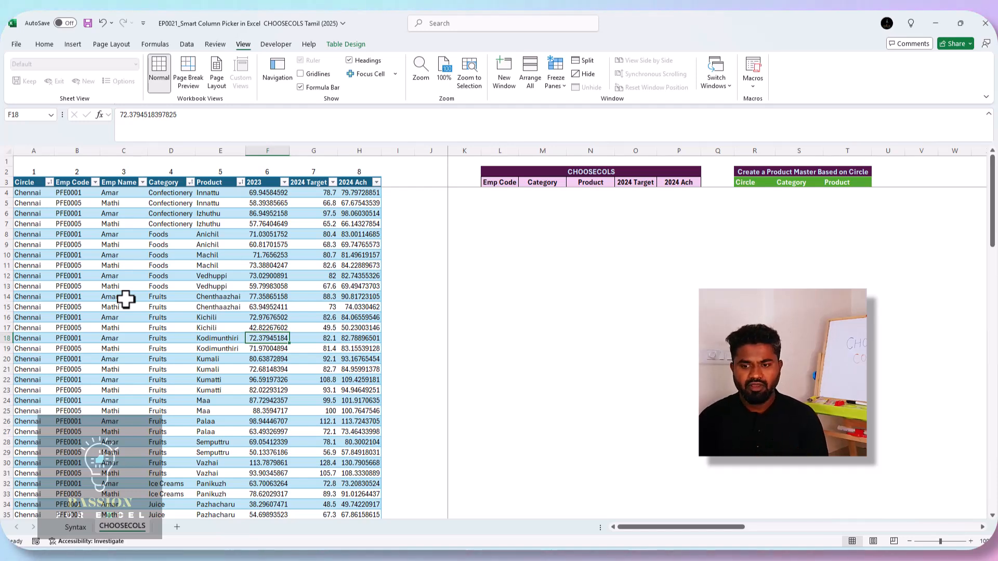
pyautogui.click(531, 185)
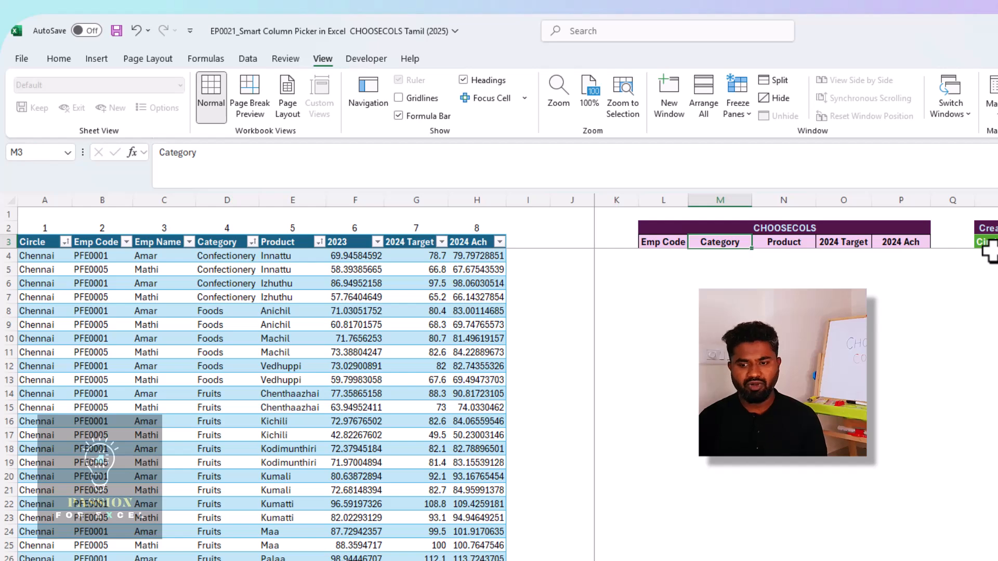
# - Start a CHOOSECOLS formula in cell L4 with the whole SALES table data as its array
pyautogui.click(675, 266)
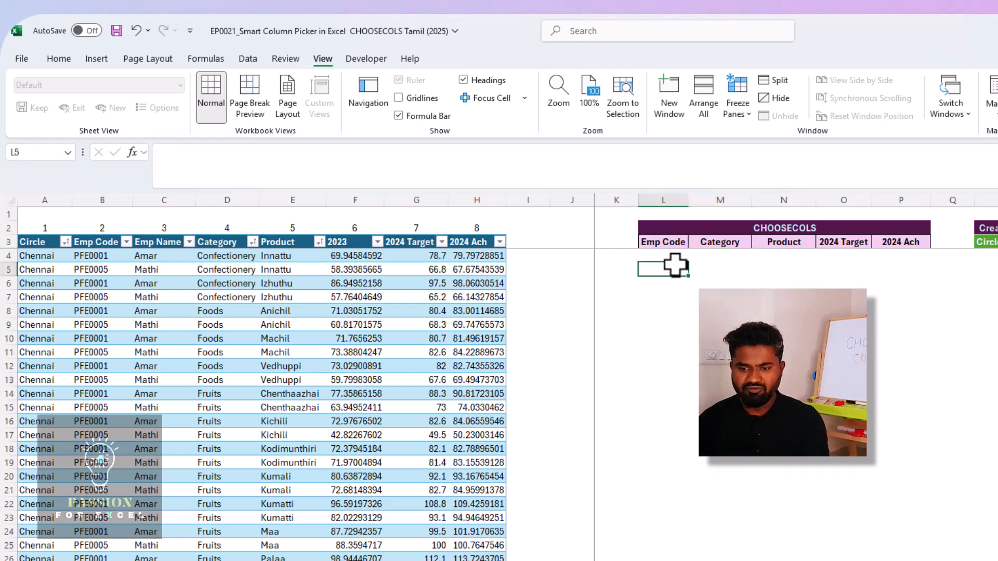
pyautogui.press('Up')
pyautogui.write('=')
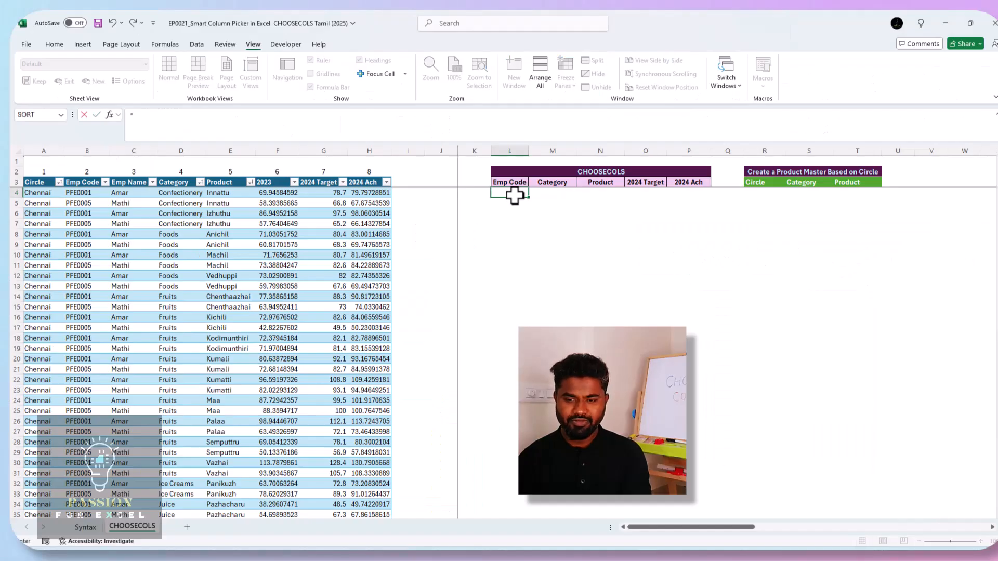
pyautogui.write('cho')
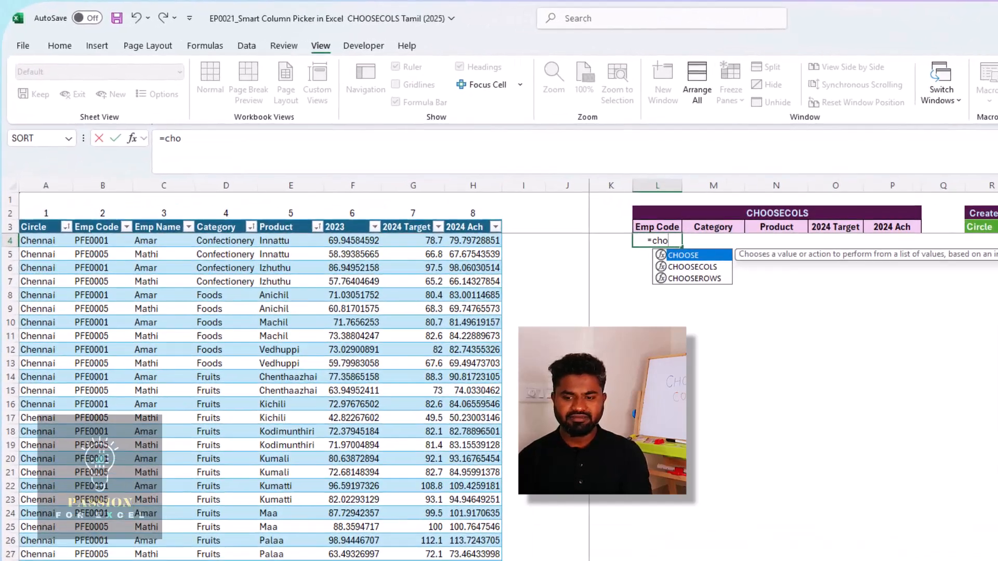
pyautogui.press('Down')
pyautogui.press('Tab')
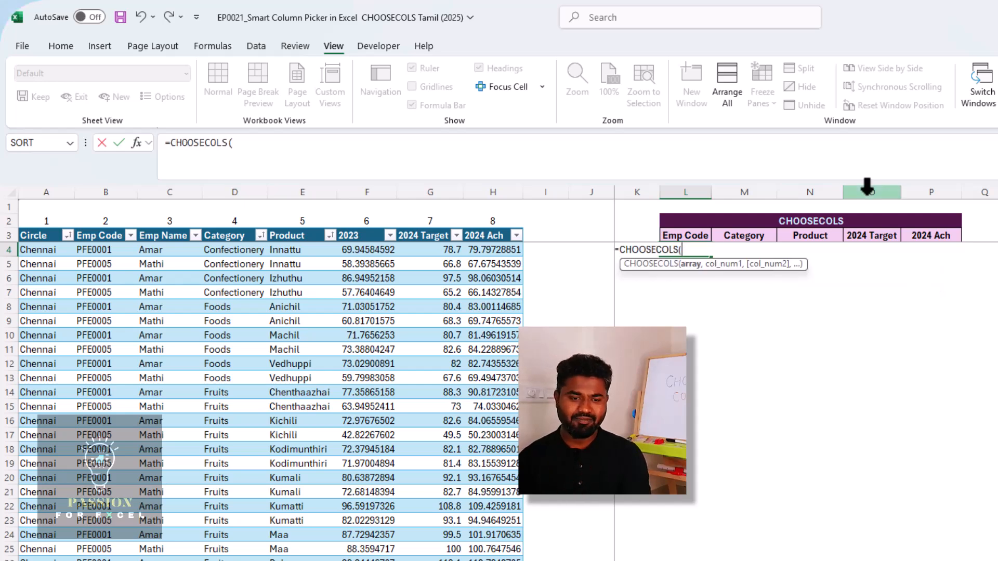
pyautogui.click(63, 250)
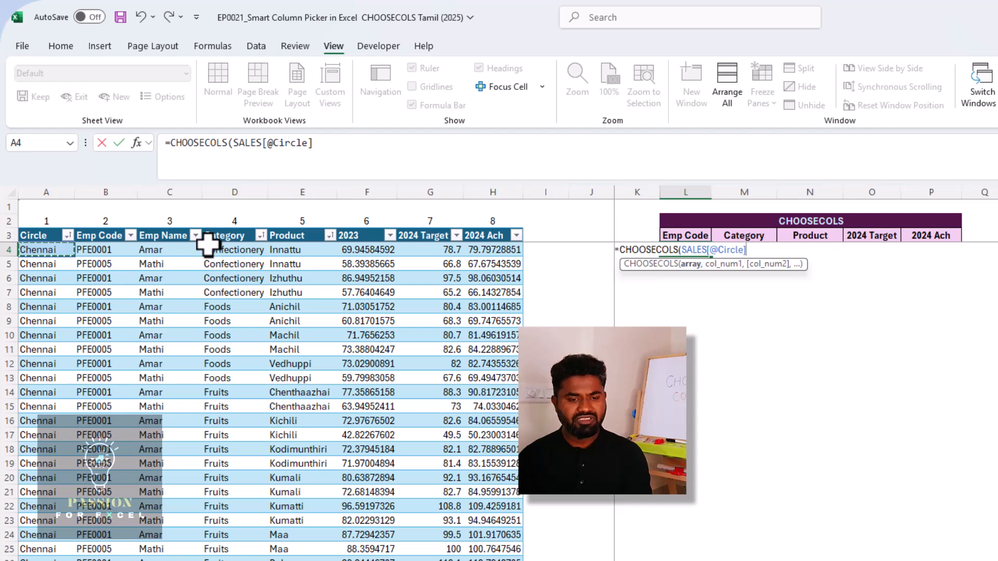
pyautogui.hotkey('ctrl', 'shift', 'Right')
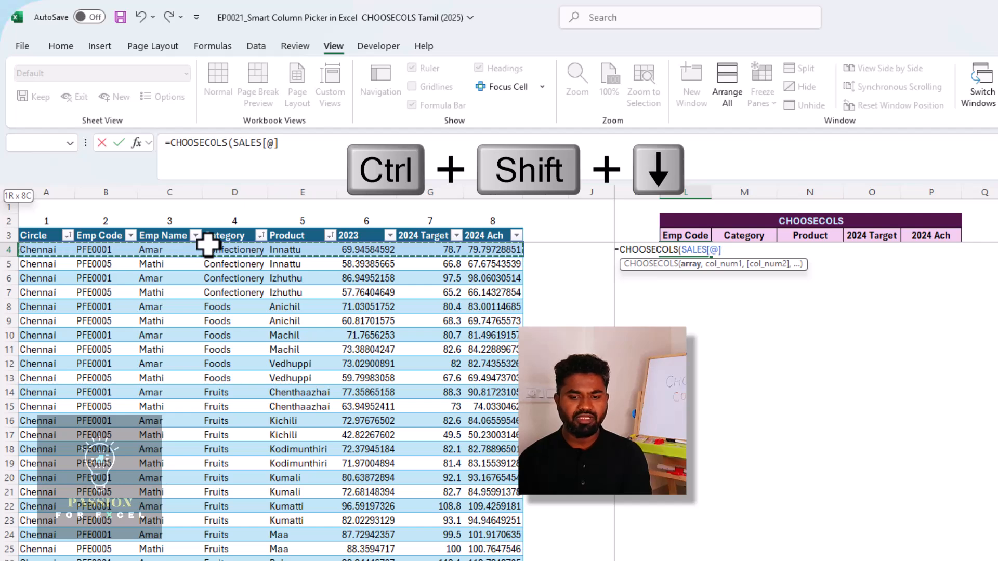
pyautogui.hotkey('ctrl', 'shift', 'Down')
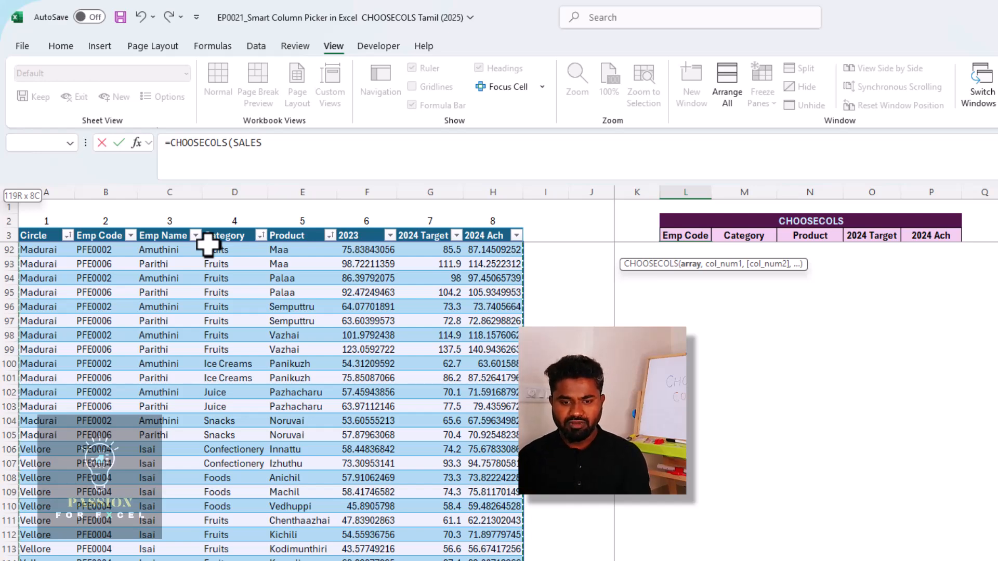
pyautogui.moveTo(208, 245); pyautogui.dragTo(208, 245)
pyautogui.write(',')
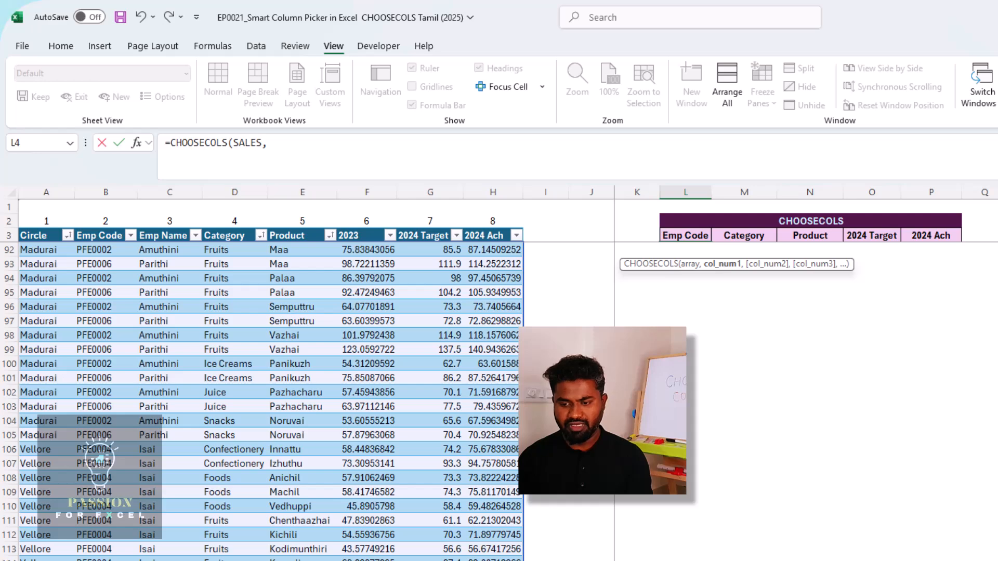
# - Complete the CHOOSECOLS formula with column numbers 3, 4, 5, 7 and 8
pyautogui.scroll(20, 270, 400)
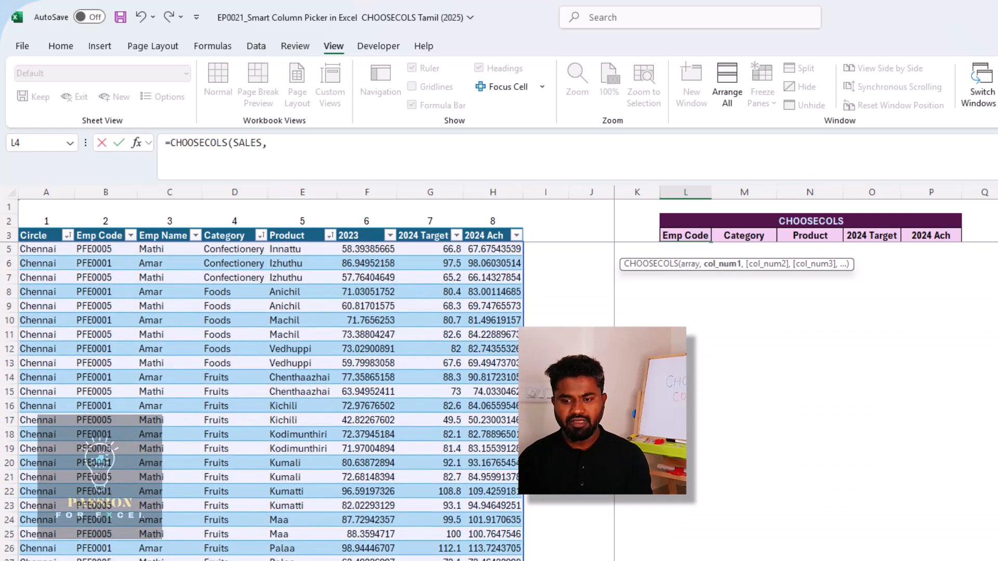
pyautogui.scroll(1, 271, 400)
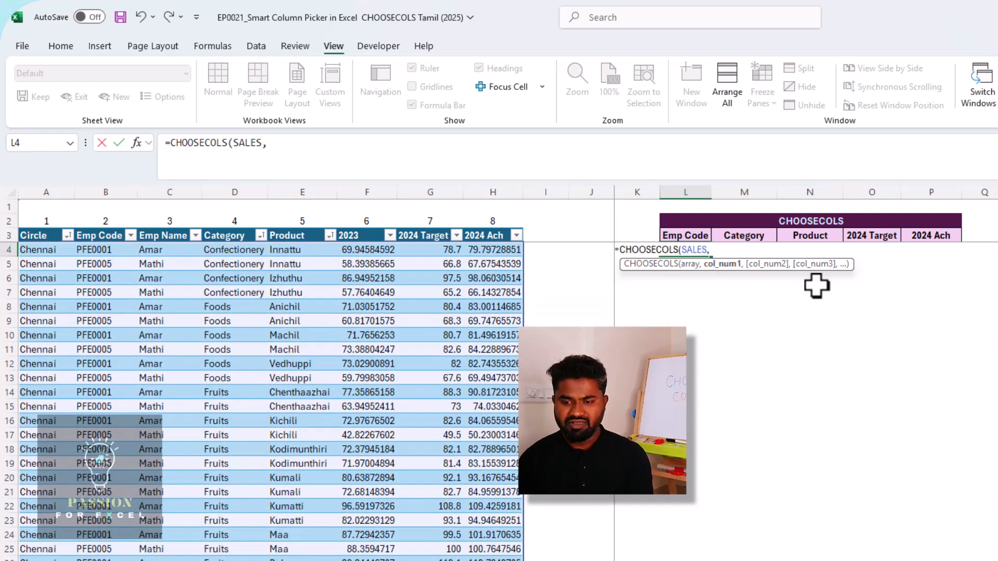
pyautogui.write('3')
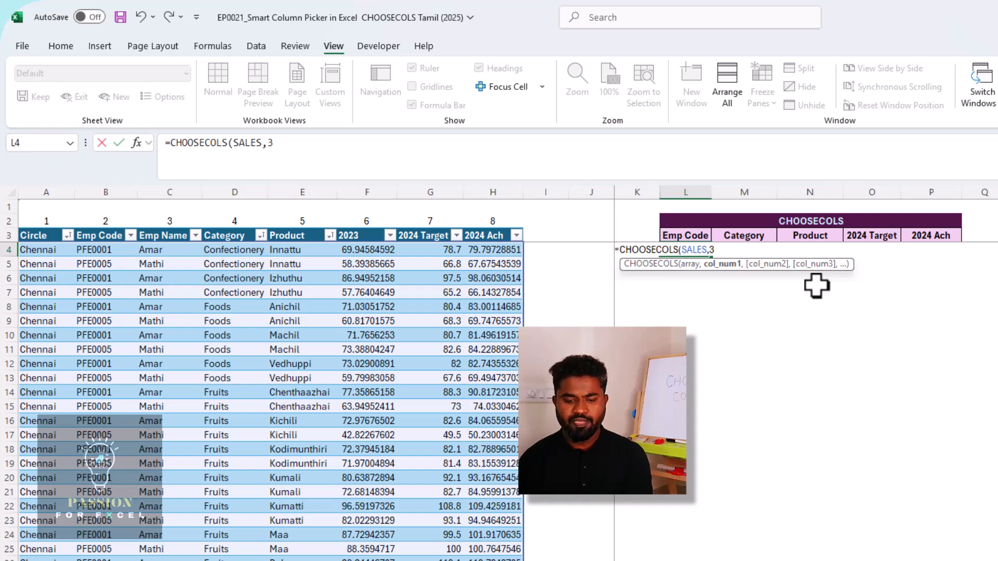
pyautogui.write(',')
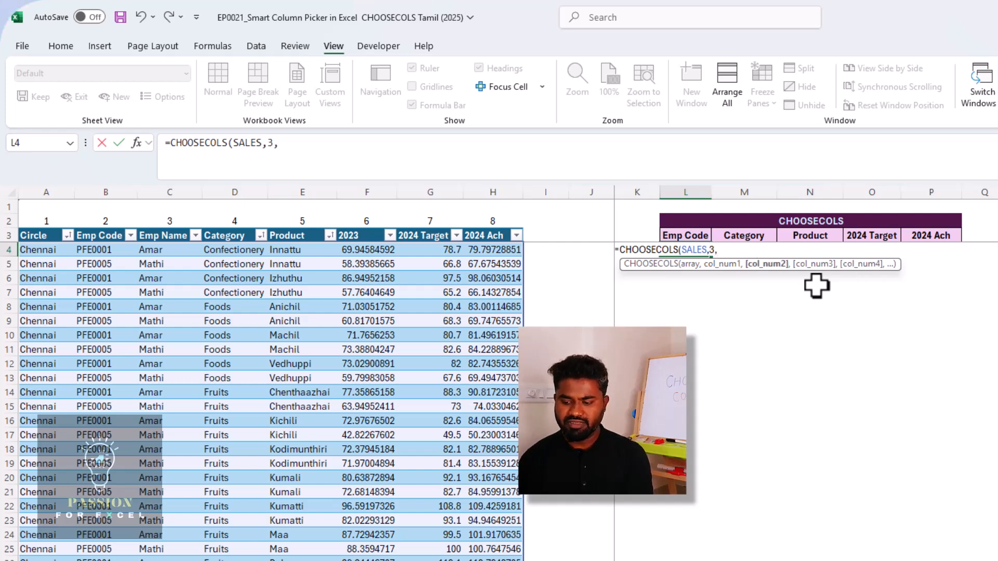
pyautogui.write('4,')
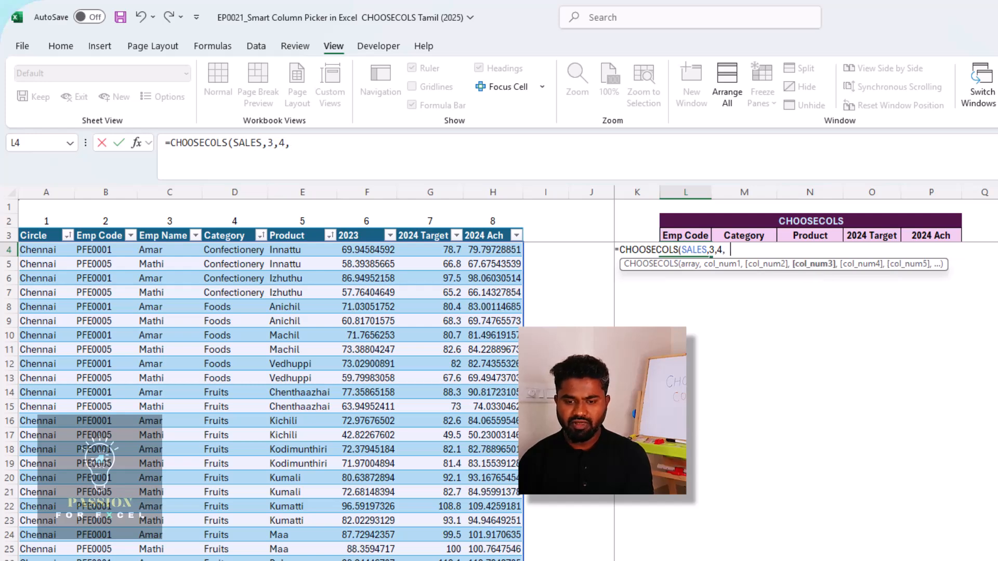
pyautogui.write('5,')
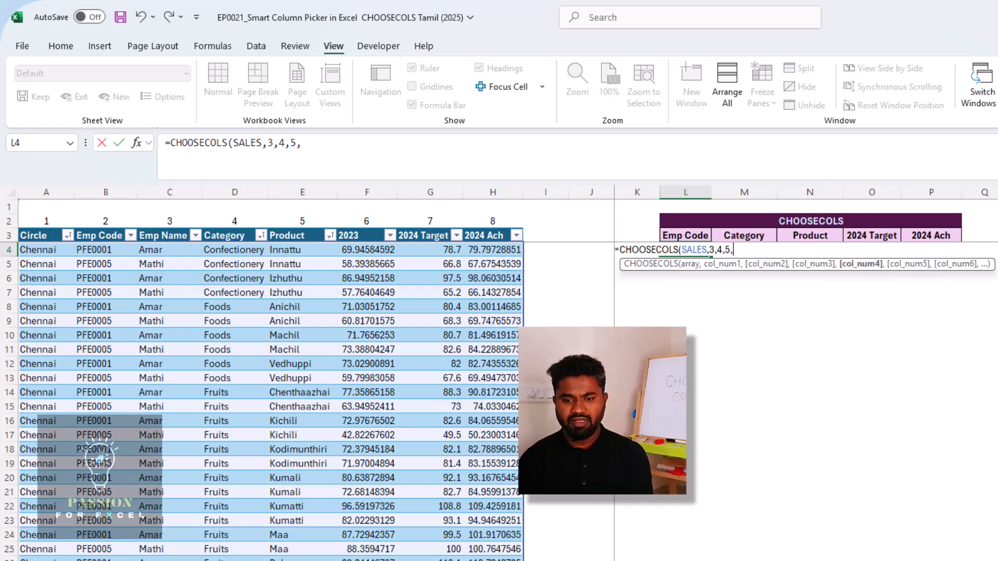
pyautogui.write('7')
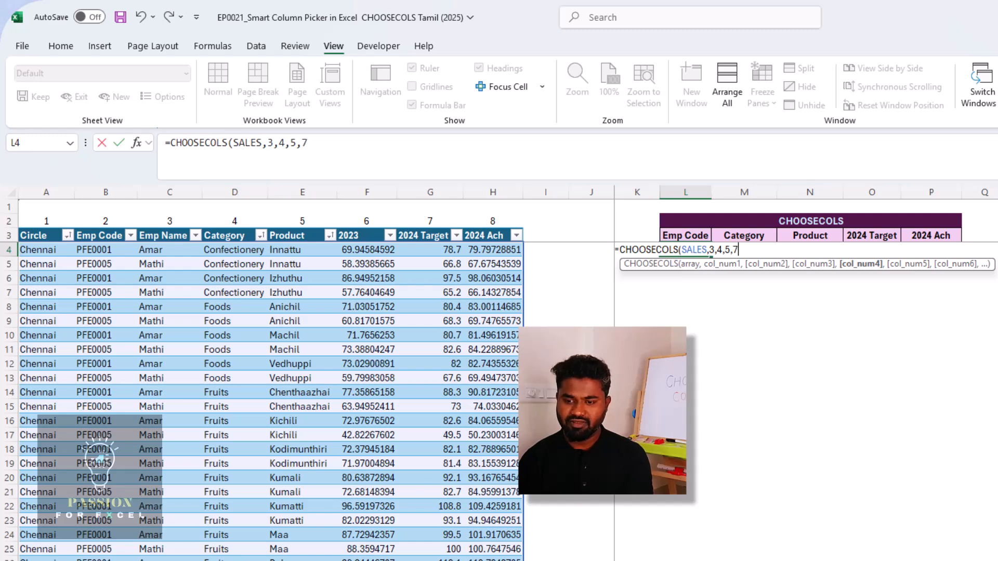
pyautogui.write(',')
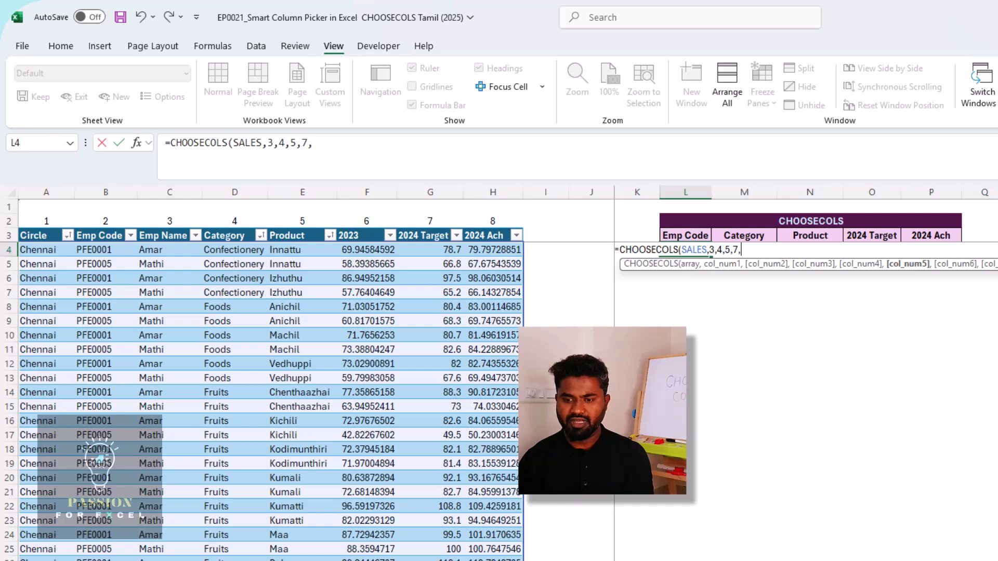
pyautogui.write('8')
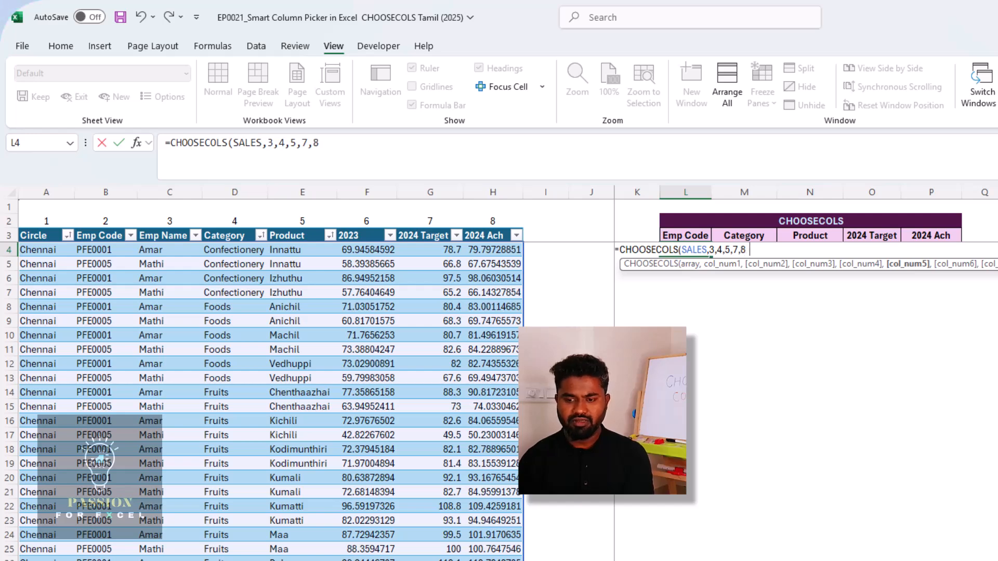
pyautogui.write(')')
pyautogui.press('Return')
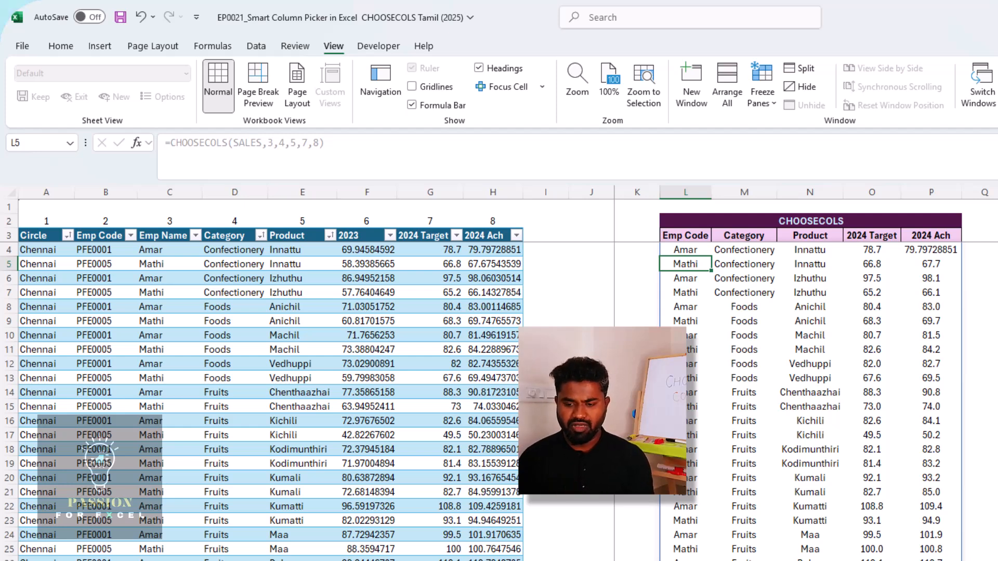
# - Start a MATCH formula in cell L1 with the Emp Code header in L3 as the lookup value
pyautogui.press('Up')
pyautogui.press('Up')
pyautogui.press('Up')
pyautogui.press('Up')
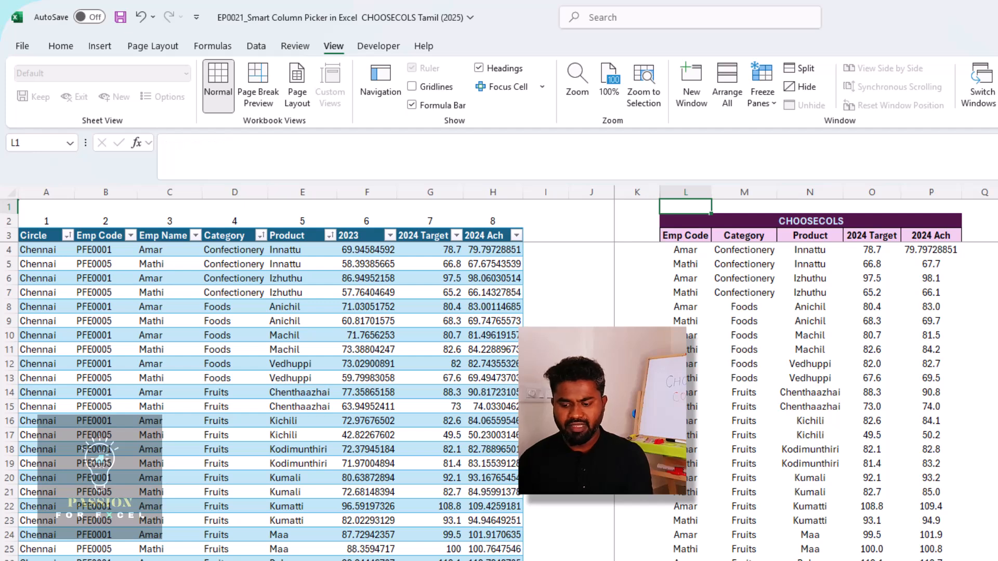
pyautogui.press('F2')
pyautogui.write('=ma')
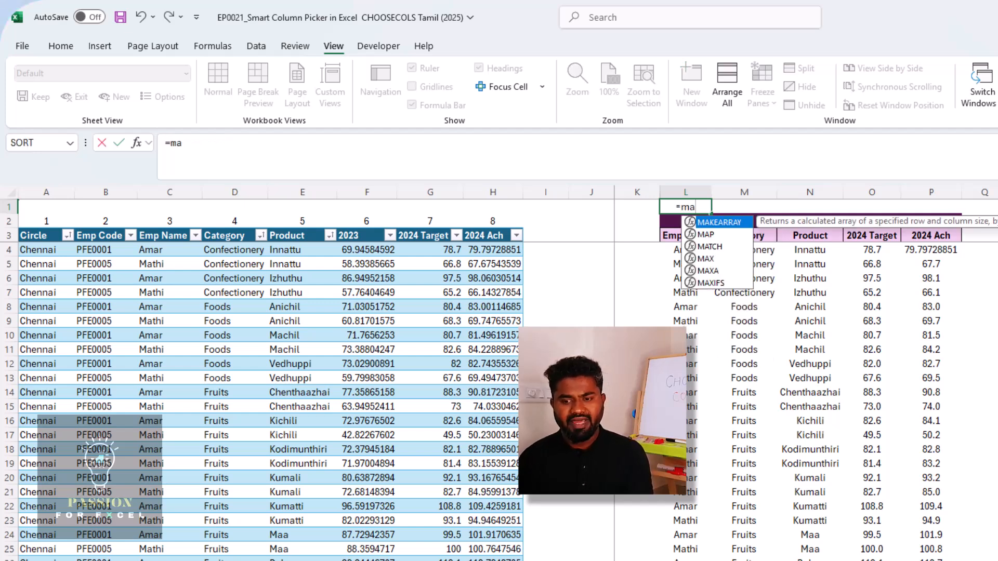
pyautogui.press('Down')
pyautogui.press('Down')
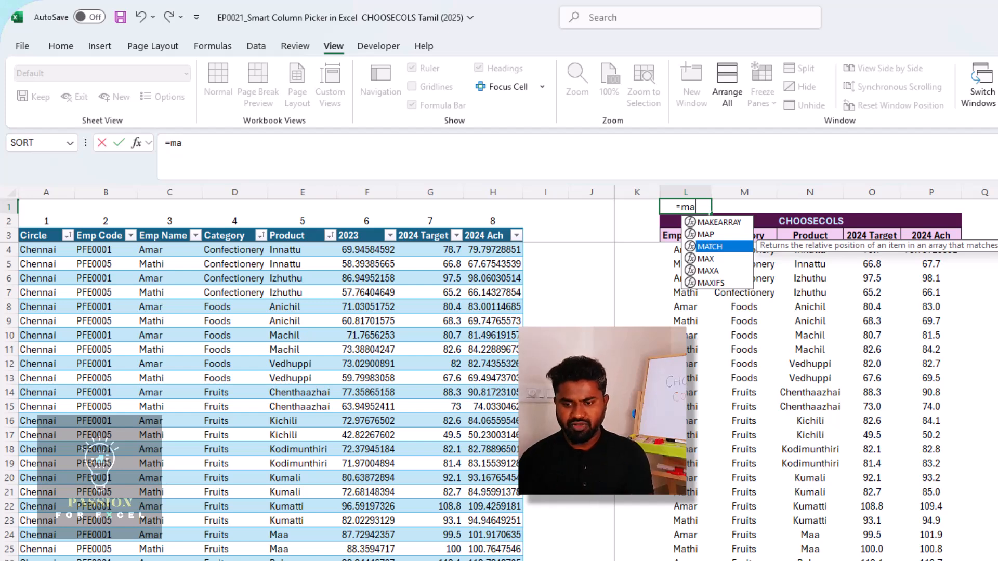
pyautogui.press('Tab')
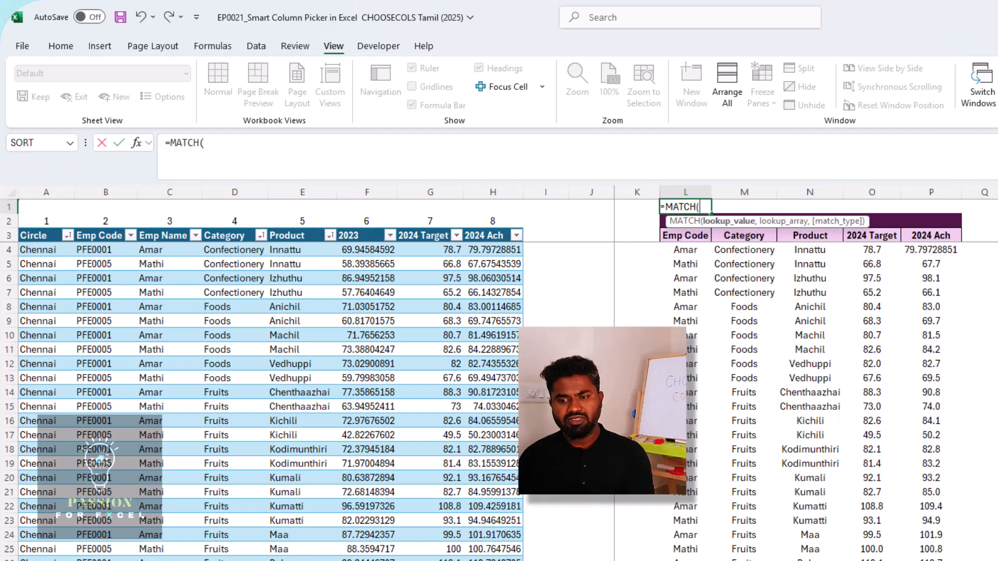
pyautogui.press('Down')
pyautogui.press('Down')
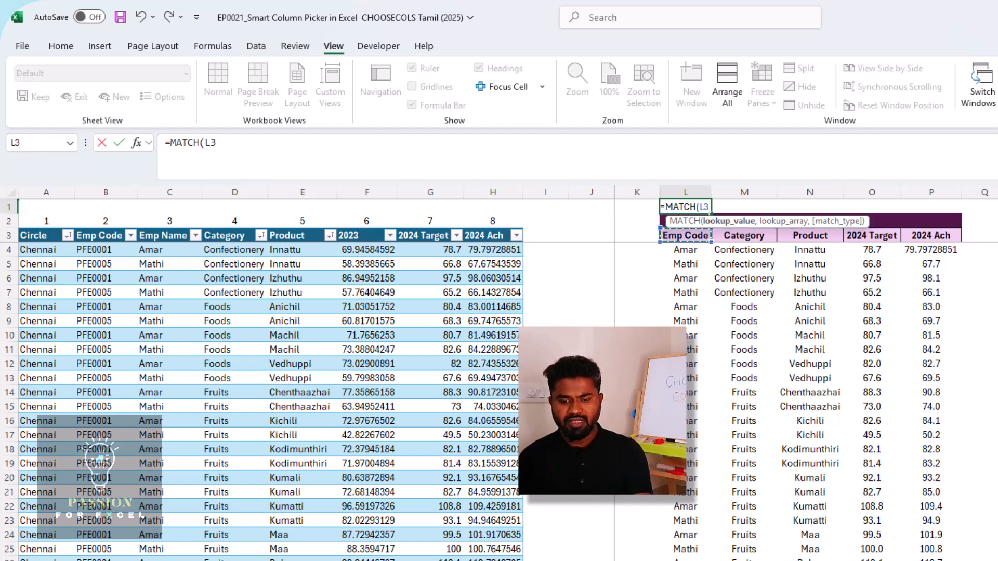
pyautogui.write(',')
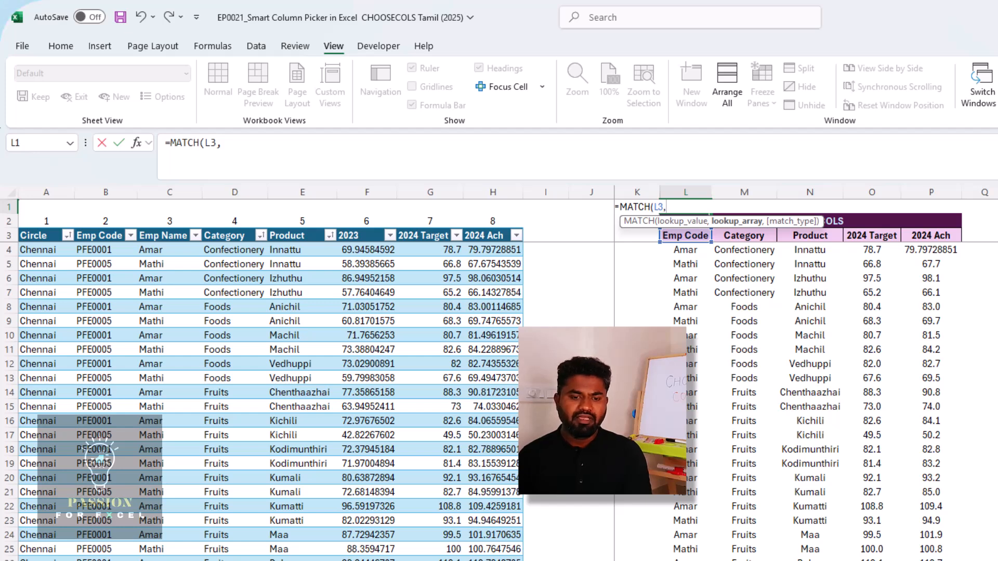
# - Complete the MATCH formula with the full SALES header row as lookup array and match type 0 for an exact match
pyautogui.hscroll(6, 134, 223)
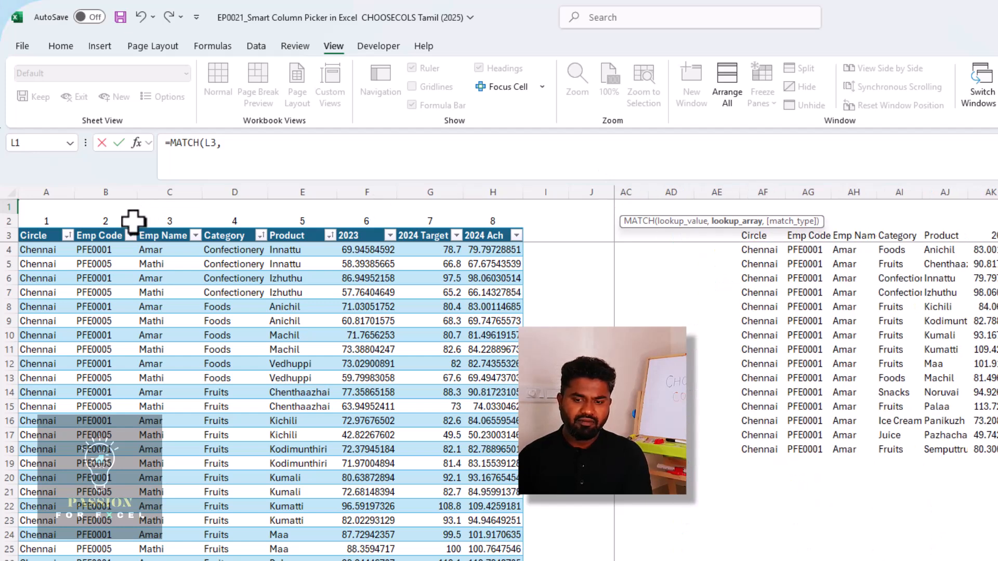
pyautogui.click(43, 238)
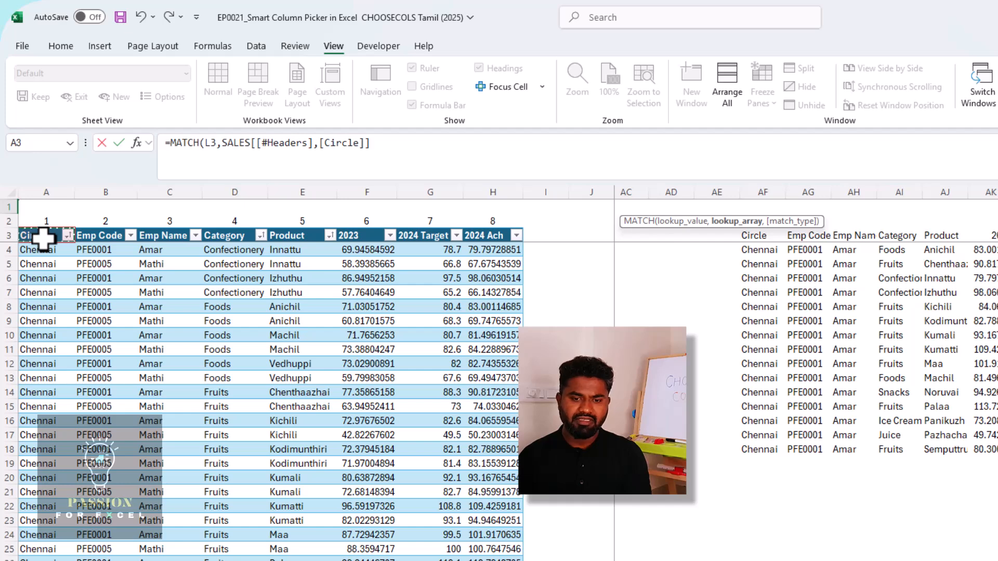
pyautogui.hotkey('ctrl', 'shift', 'Right')
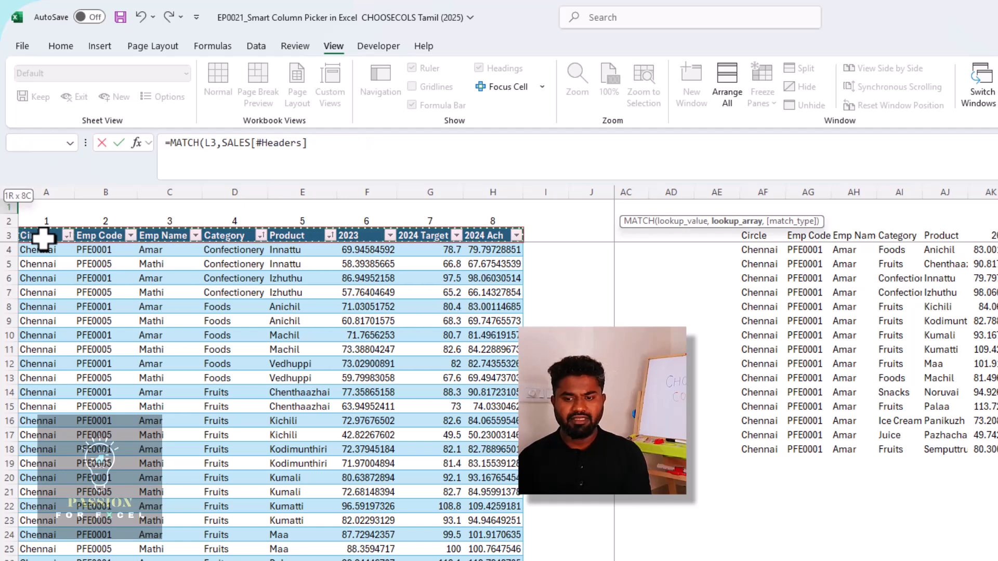
pyautogui.write(',')
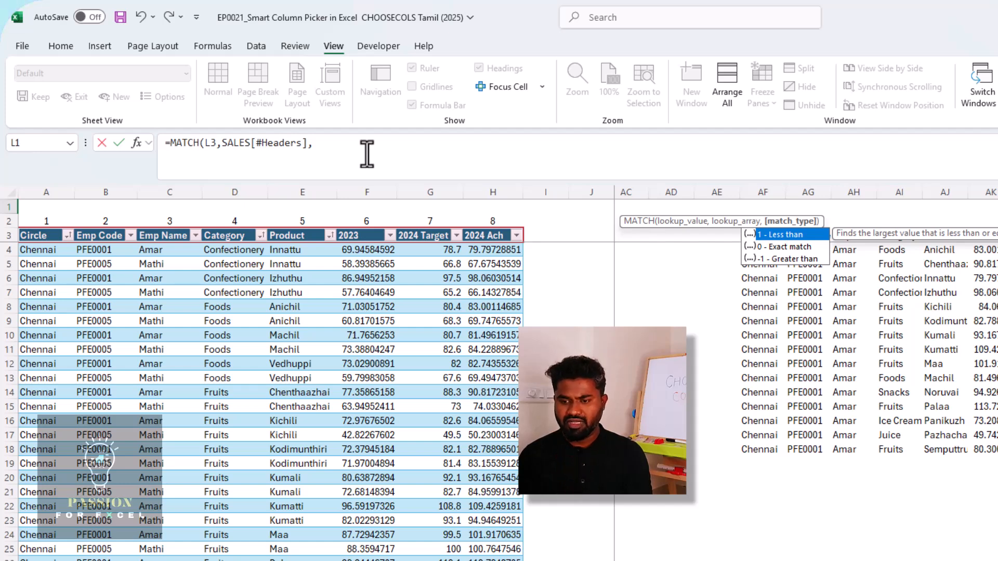
pyautogui.write('0')
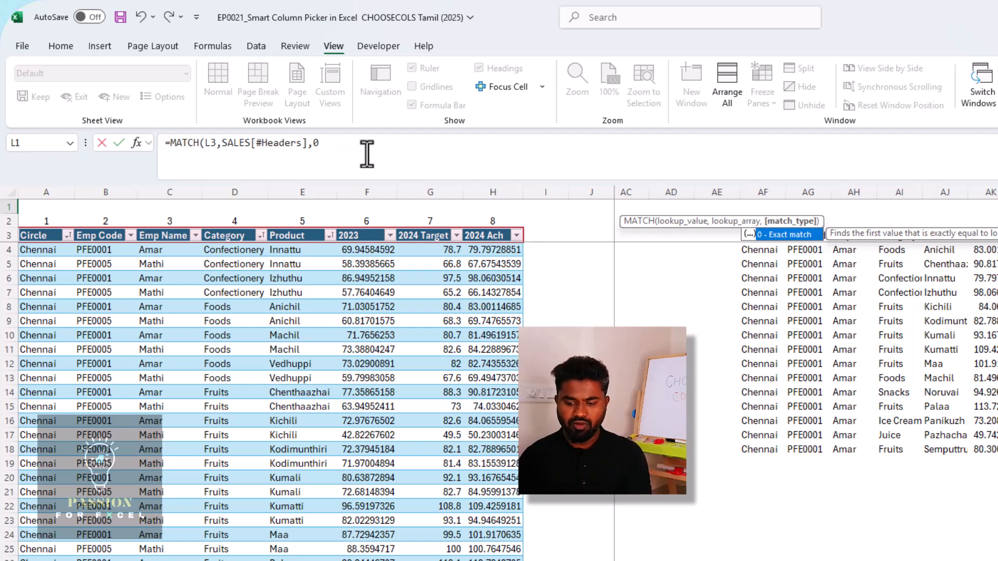
pyautogui.write(')')
pyautogui.press('Return')
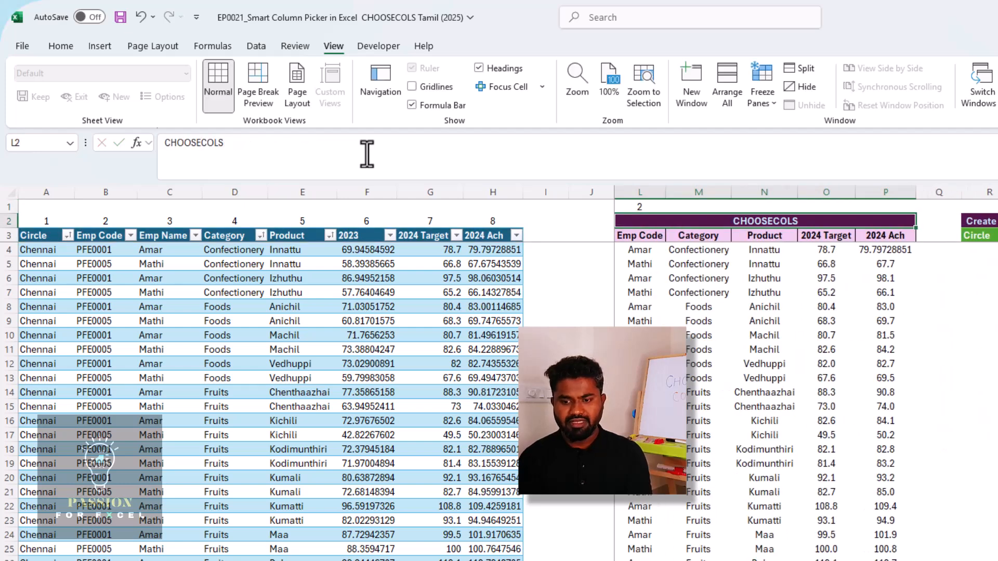
# - Lock the row of the lookup value in the L1 MATCH formula by changing the reference to L$3
pyautogui.press('Up')
pyautogui.doubleClick(210, 143)
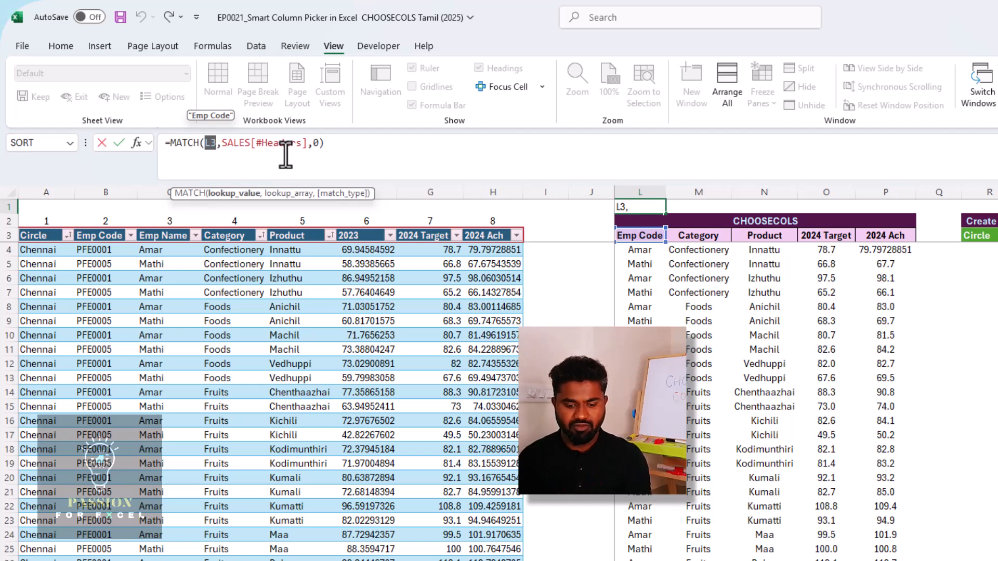
pyautogui.press('F4')
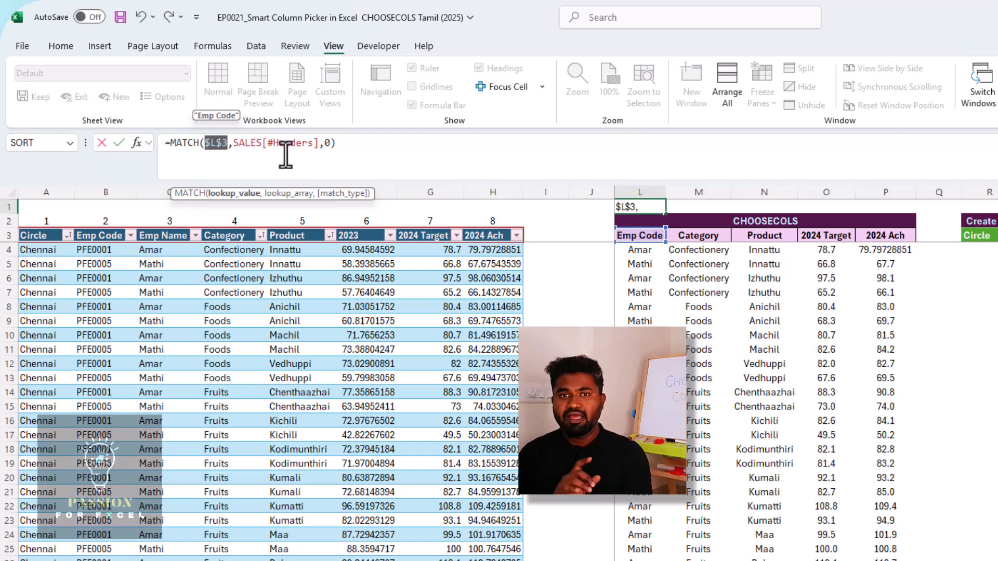
pyautogui.press('F4')
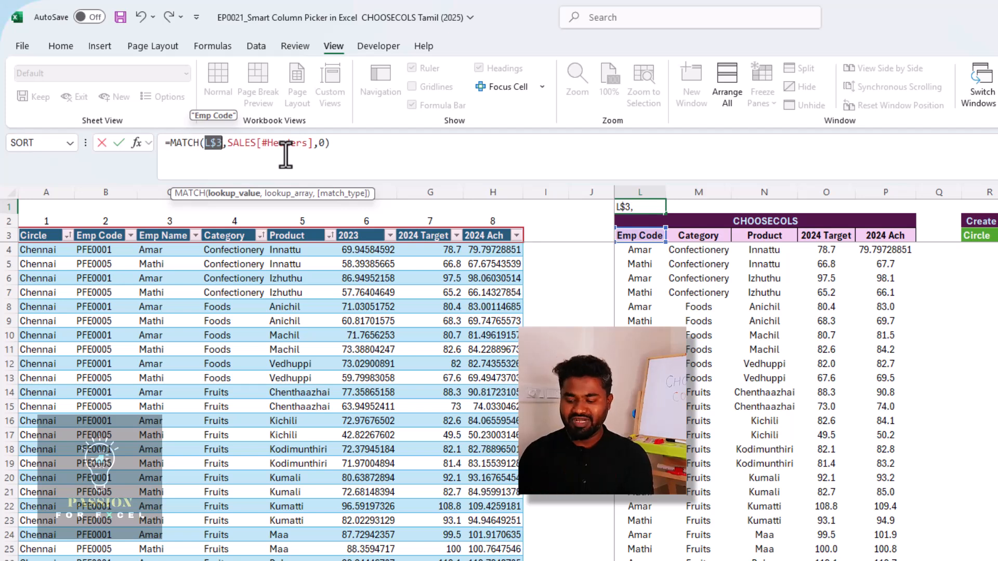
pyautogui.press('Return')
pyautogui.press('Up')
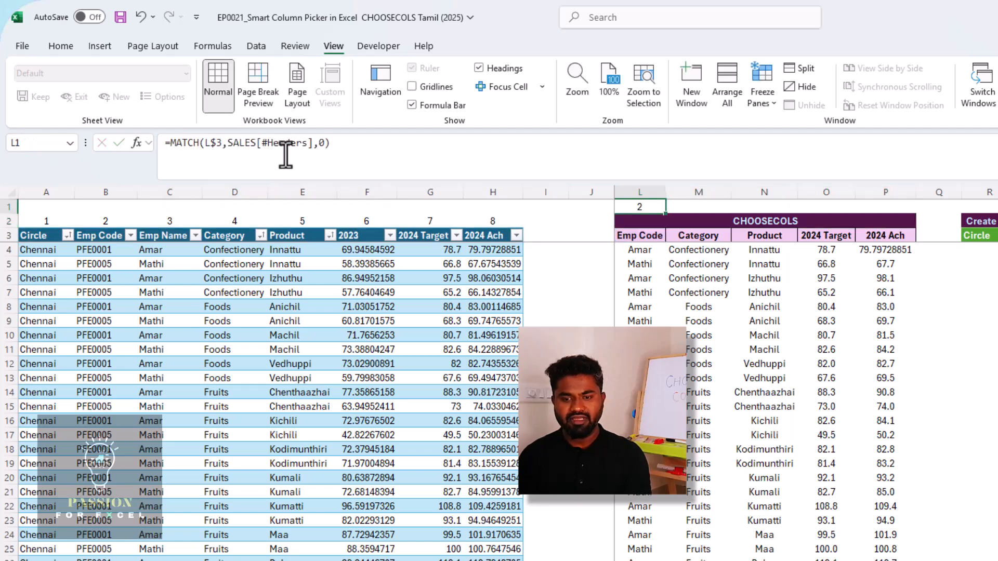
# - Fill the MATCH formula from L1 across to P1, above all five CHOOSECOLS headers
pyautogui.hotkey('shift', 'Right')
pyautogui.hotkey('shift', 'Right')
pyautogui.hotkey('shift', 'Right')
pyautogui.hotkey('shift', 'Right')
pyautogui.hotkey('ctrl', 'r')
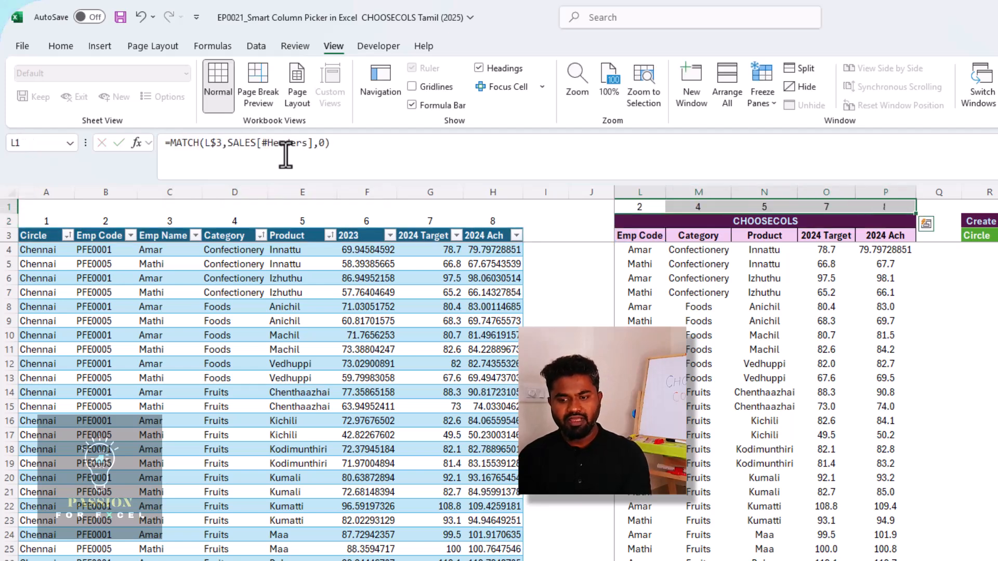
# - Examine the filled MATCH formulas in M1 and P1 to check which header cell each one references
pyautogui.press('Right')
pyautogui.press('F2')
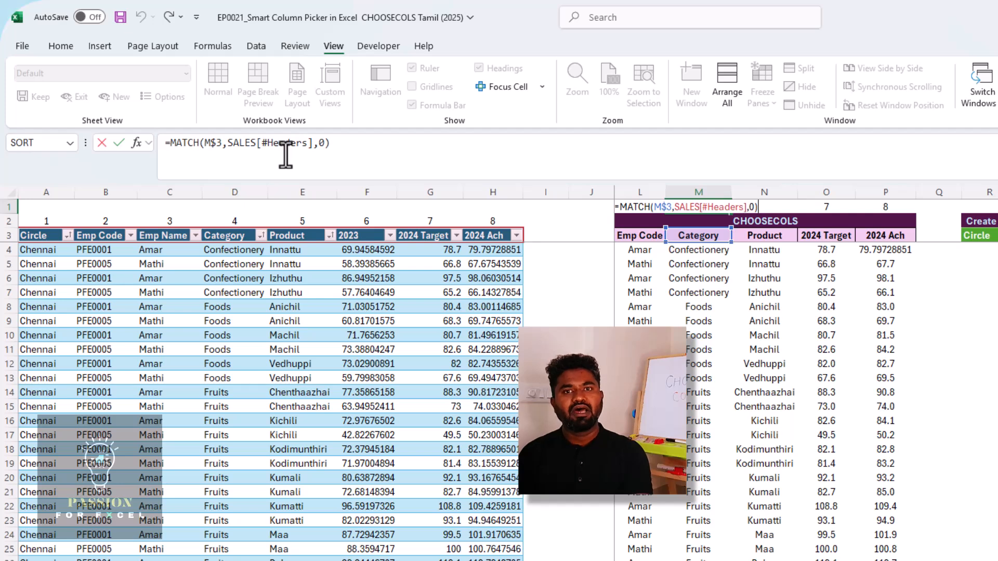
pyautogui.press('Escape')
pyautogui.press('Right')
pyautogui.press('Right')
pyautogui.press('Right')
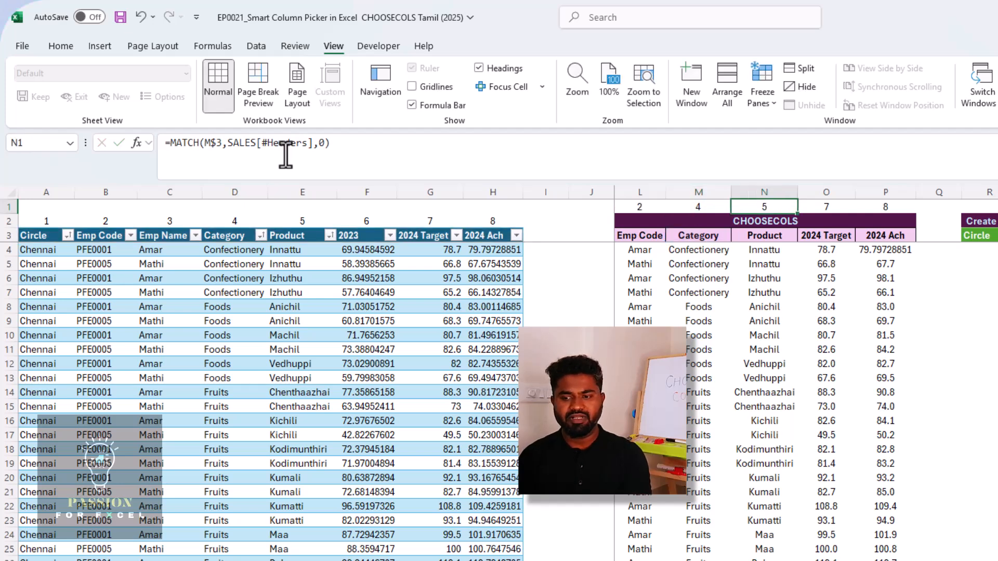
pyautogui.press('F2')
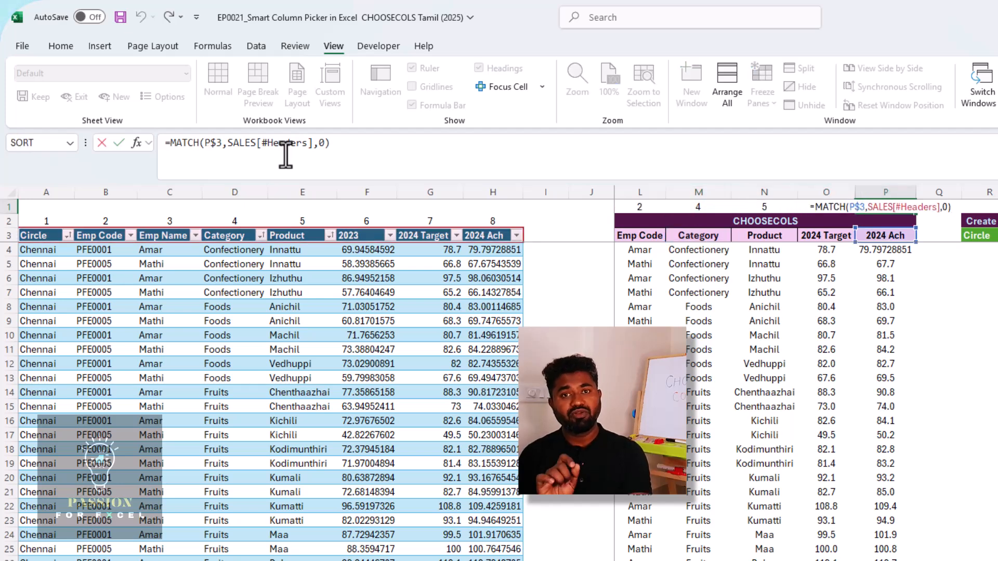
pyautogui.press('Escape')
pyautogui.press('Left')
pyautogui.press('Left')
pyautogui.press('Left')
pyautogui.press('Left')
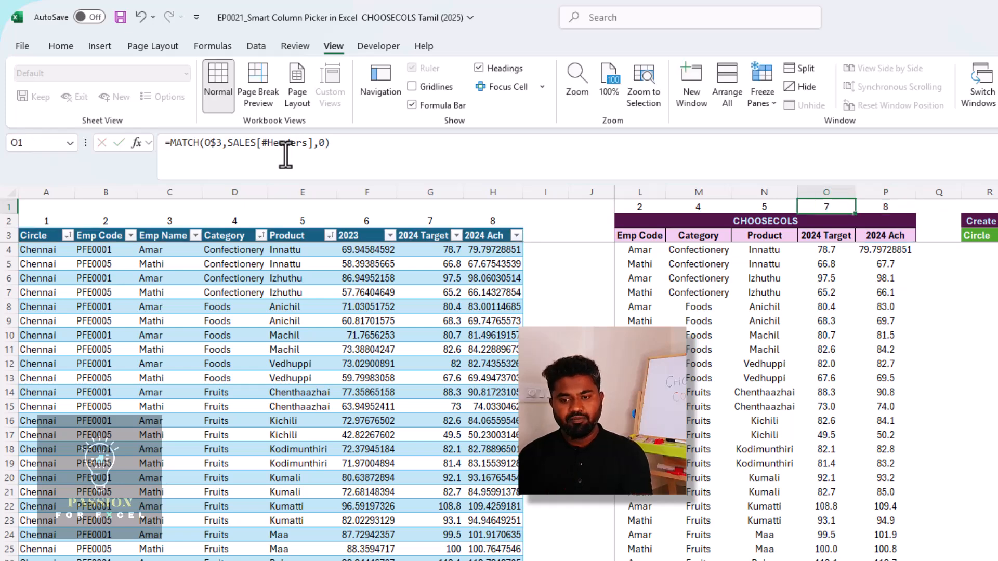
# - Remove the hard-coded column numbers 3,4,5,7,8 from the CHOOSECOLS formula in L4
pyautogui.press('Down')
pyautogui.press('Down')
pyautogui.press('Down')
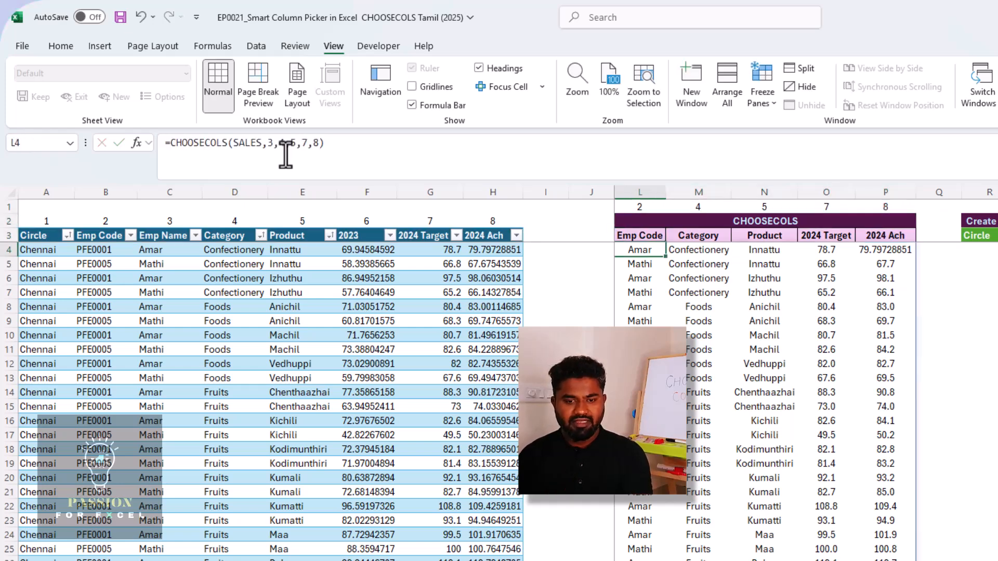
pyautogui.click(262, 143)
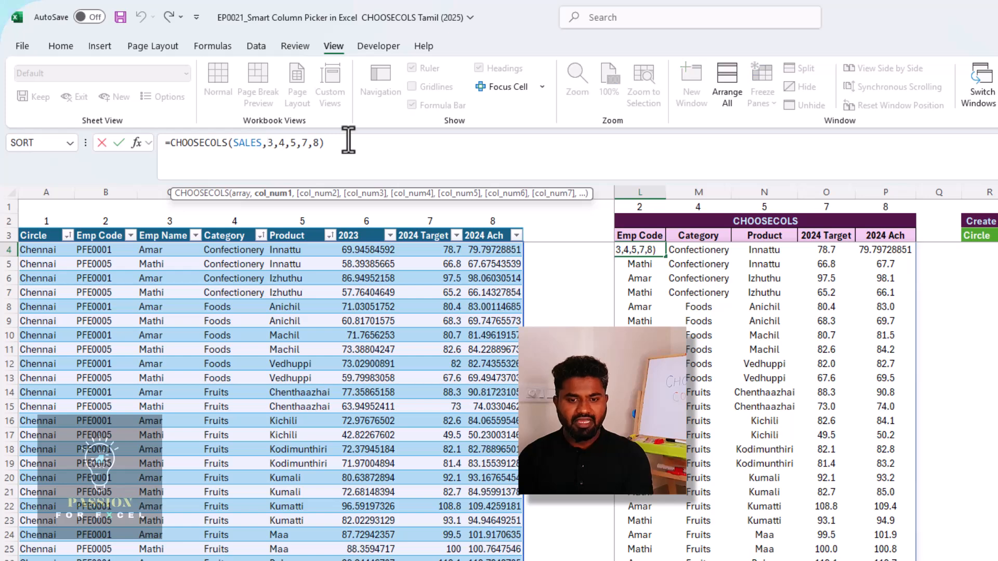
pyautogui.hotkey('shift', 'Right')
pyautogui.hotkey('shift', 'Right')
pyautogui.hotkey('shift', 'Right')
pyautogui.hotkey('shift', 'Right')
pyautogui.hotkey('shift', 'Right')
pyautogui.hotkey('shift', 'Right')
pyautogui.hotkey('shift', 'Right')
pyautogui.hotkey('shift', 'Right')
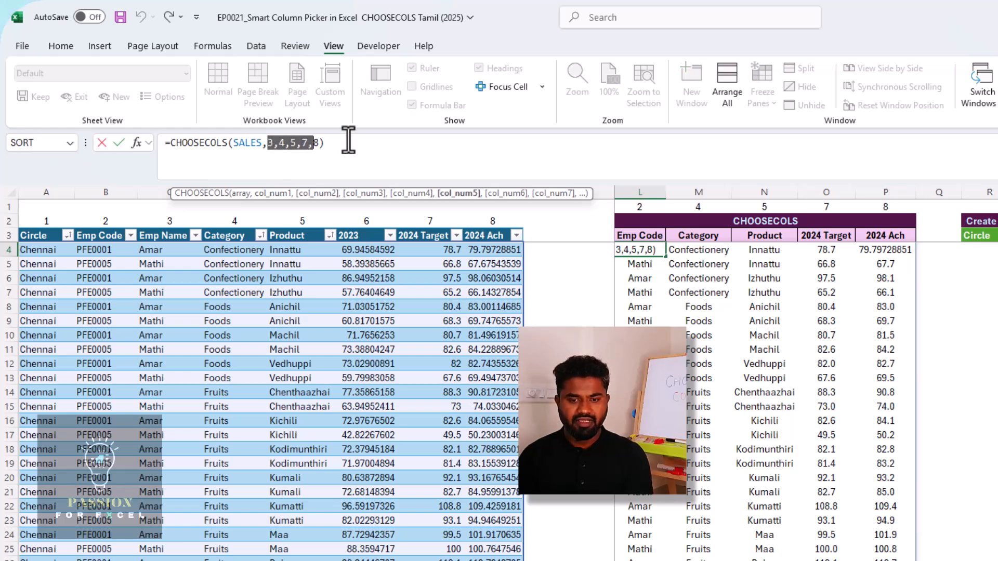
pyautogui.press('BackSpace')
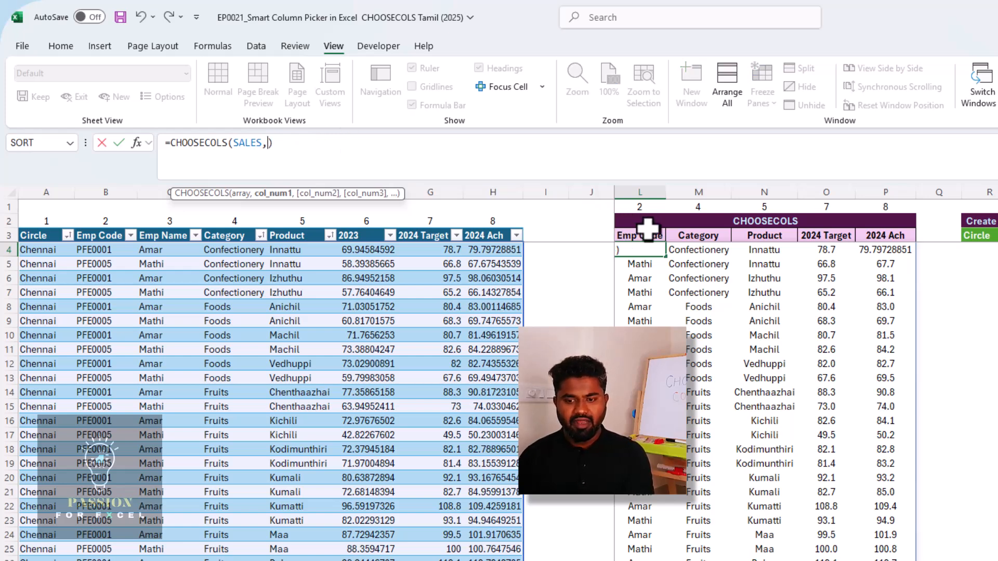
# - Enter the MATCH results range L1:P1 as the column number argument of the CHOOSECOLS formula in L4
pyautogui.click(640, 210)
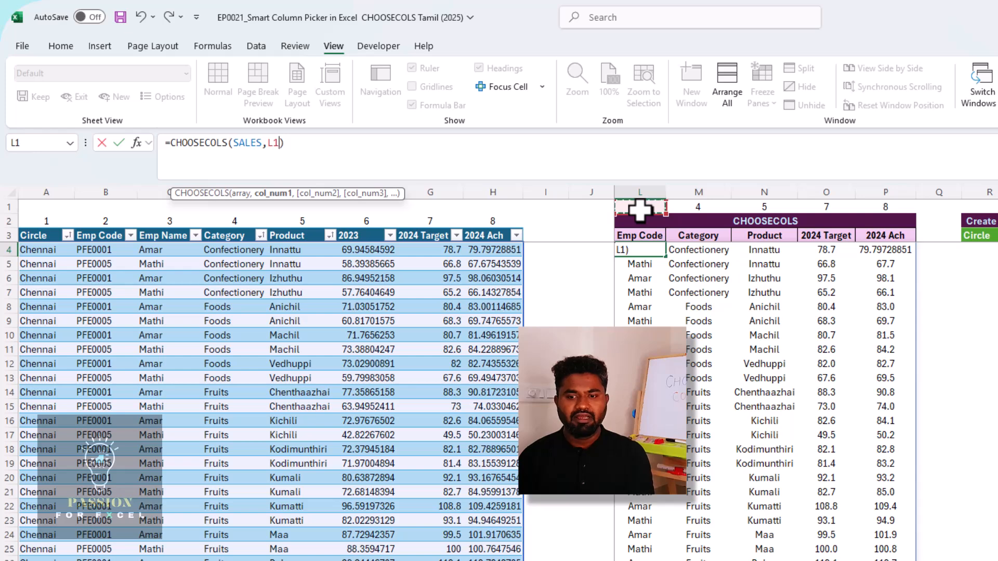
pyautogui.hotkey('shift', 'Right')
pyautogui.hotkey('shift', 'Right')
pyautogui.hotkey('shift', 'Right')
pyautogui.hotkey('shift', 'Right')
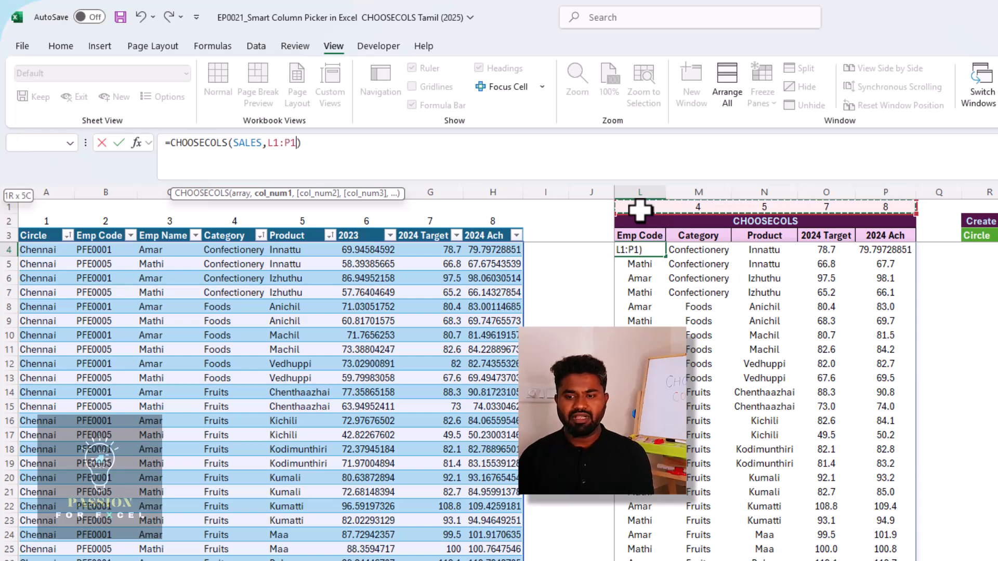
pyautogui.hotkey('ctrl', 'Return')
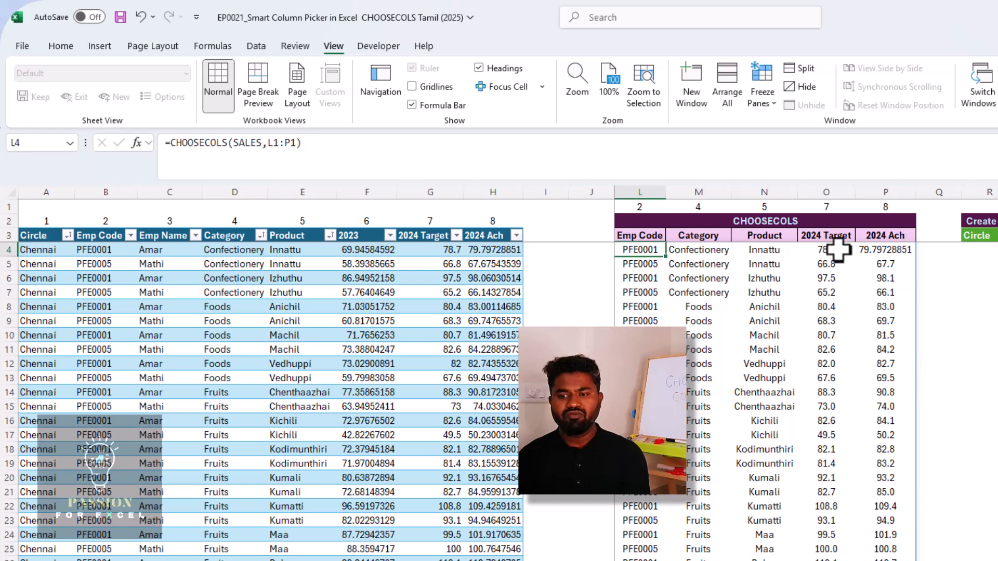
# - Copy the 2023 header from F3 and paste it as values only over the 2024 Target header in O3
pyautogui.click(827, 237)
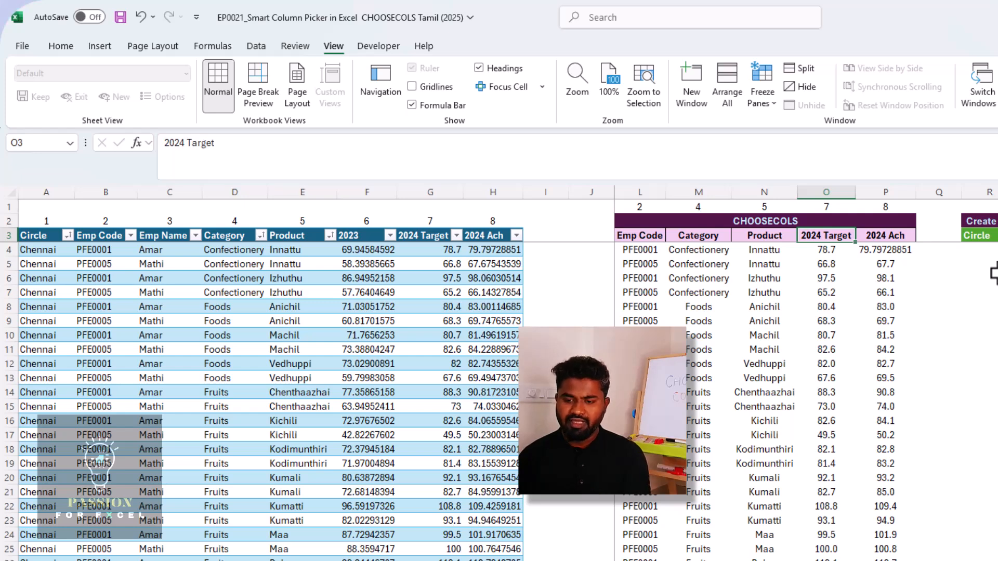
pyautogui.hscroll(-1, 994, 274)
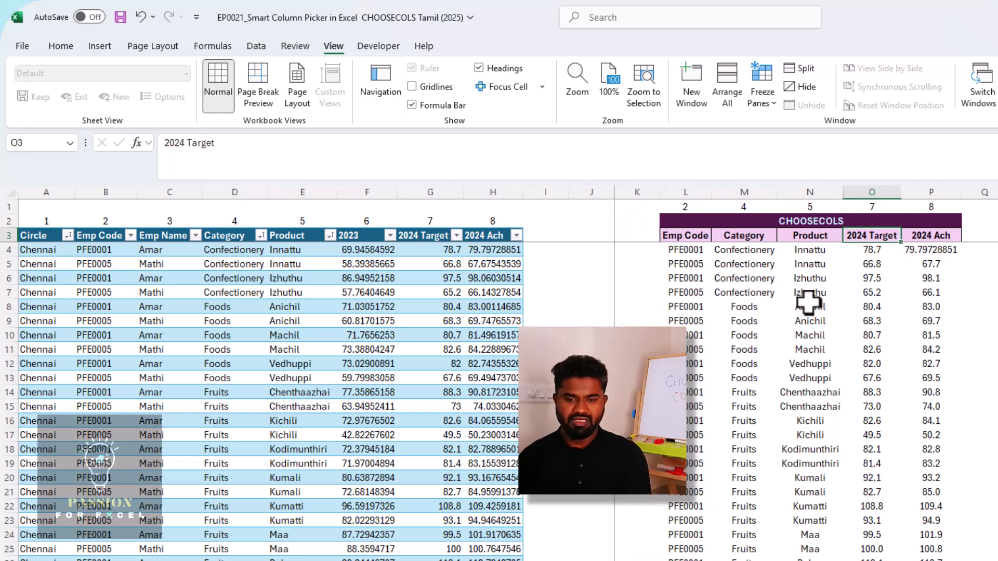
pyautogui.click(362, 236)
pyautogui.moveTo(362, 237); pyautogui.dragTo(552, 217)
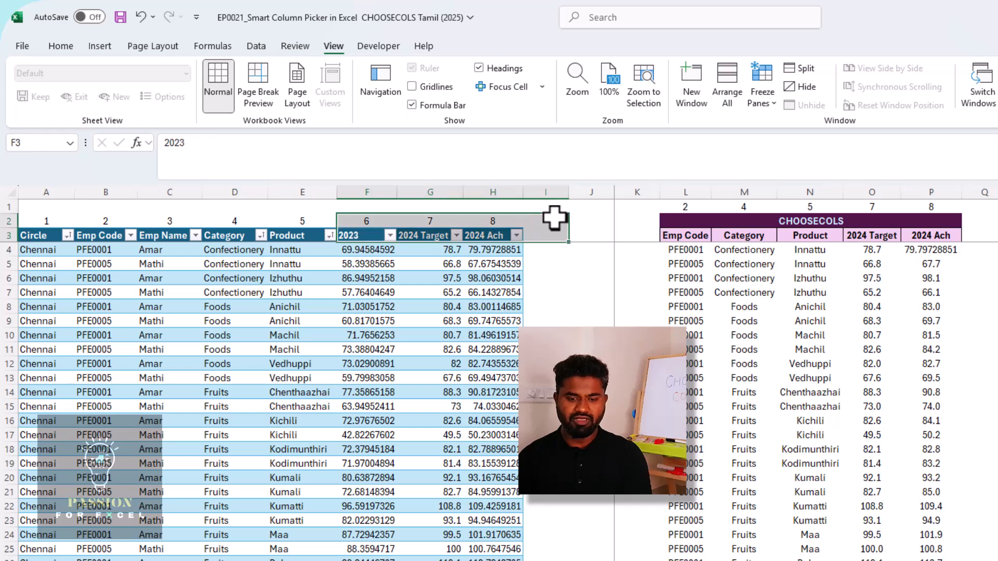
pyautogui.click(350, 238)
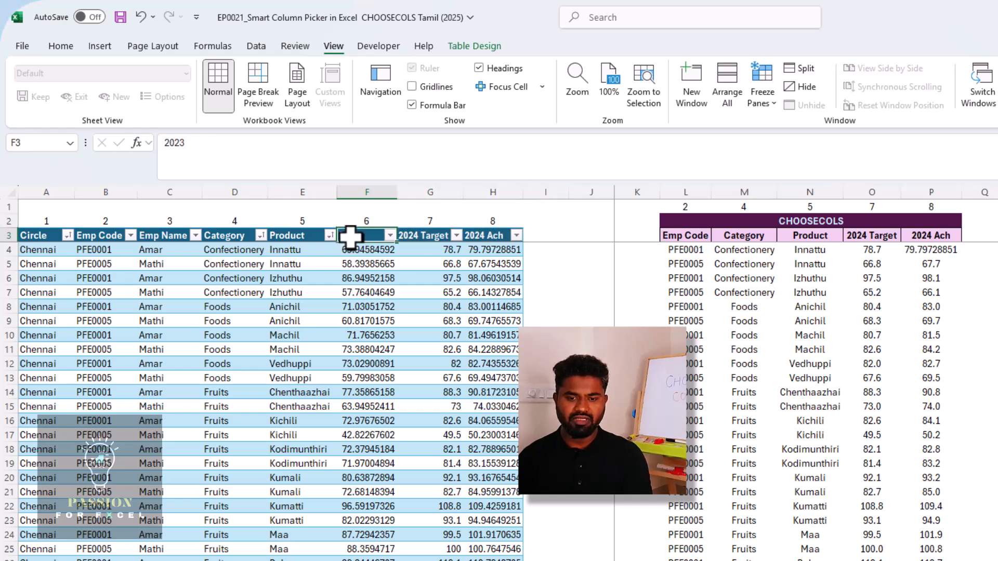
pyautogui.hotkey('ctrl', 'c')
pyautogui.press('Up')
pyautogui.press('Right')
pyautogui.press('Right')
pyautogui.press('Right')
pyautogui.press('Right')
pyautogui.press('Right')
pyautogui.press('Right')
pyautogui.press('Right')
pyautogui.press('Right')
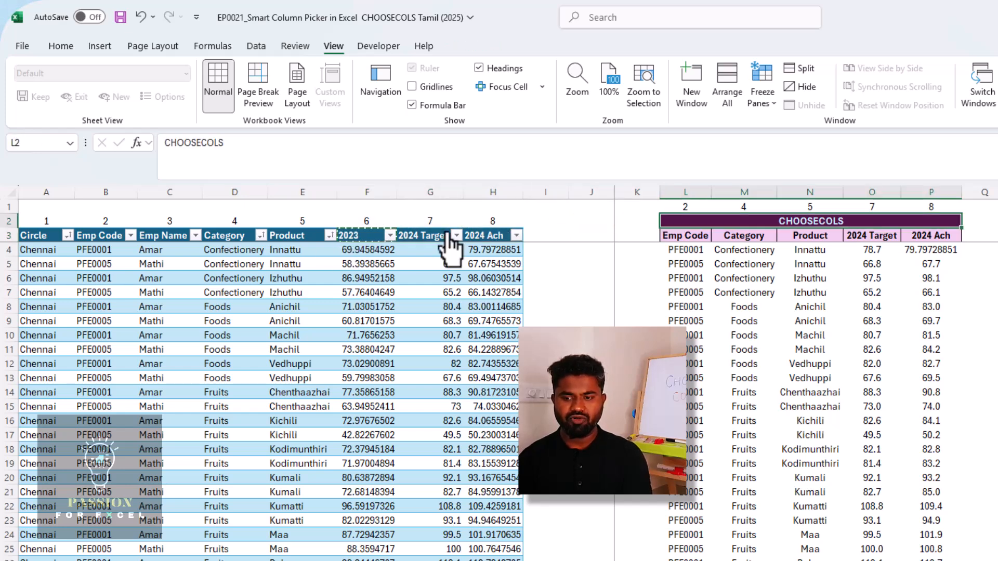
pyautogui.press('Down')
pyautogui.press('Left')
pyautogui.press('Left')
pyautogui.press('Left')
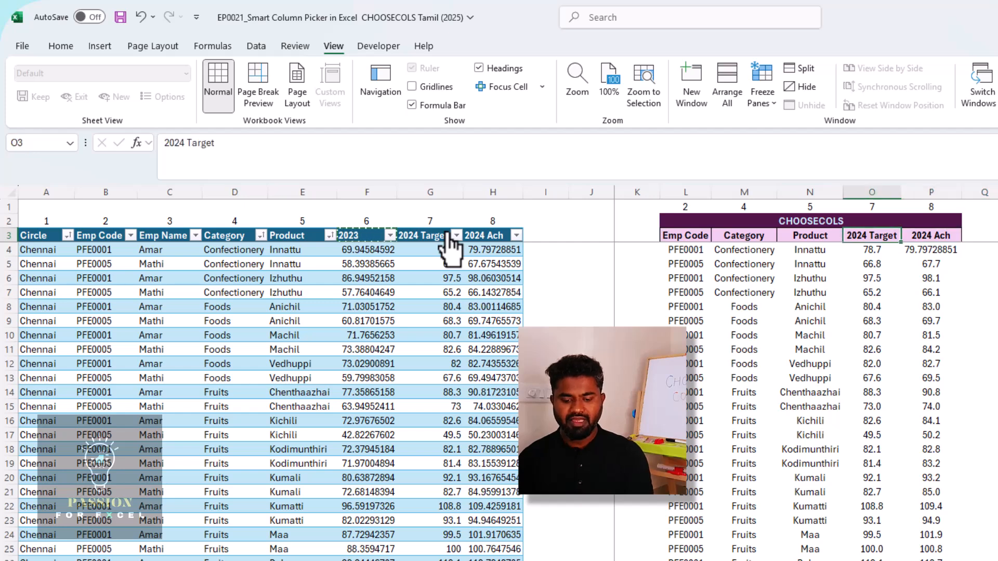
pyautogui.hotkey('shift', 'F10')
pyautogui.press('s')
pyautogui.press('v')
pyautogui.press('Return')
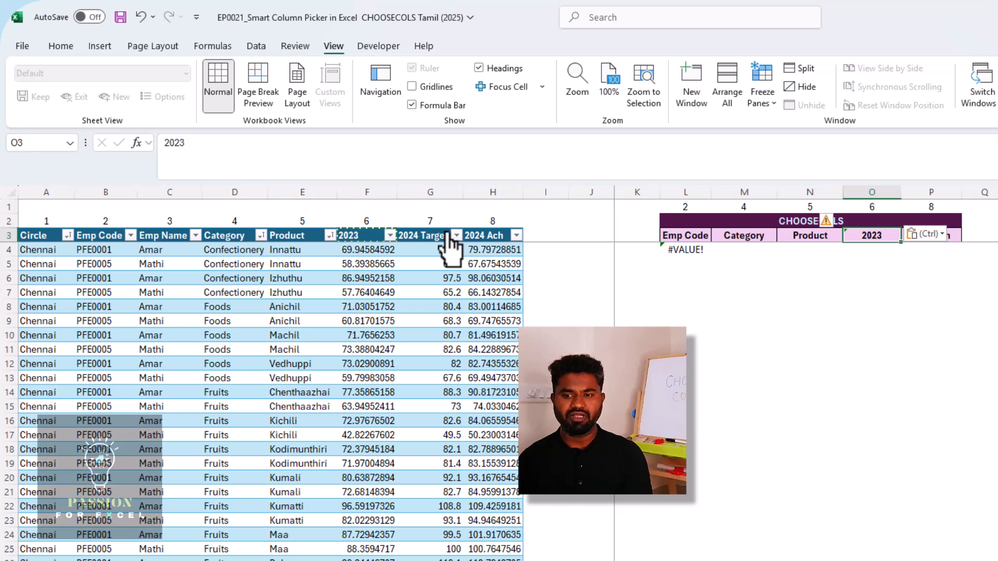
# - Re-enter the CHOOSECOLS formula in L4 to recalculate the extracted columns
pyautogui.press('Down')
pyautogui.press('Left')
pyautogui.press('Left')
pyautogui.press('Left')
pyautogui.press('F2')
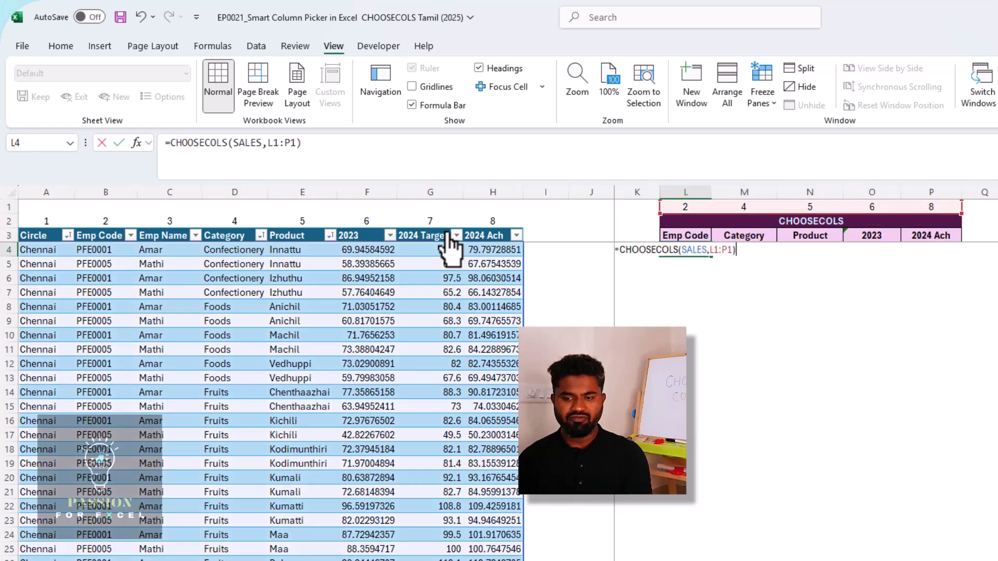
pyautogui.press('Return')
pyautogui.press('Up')
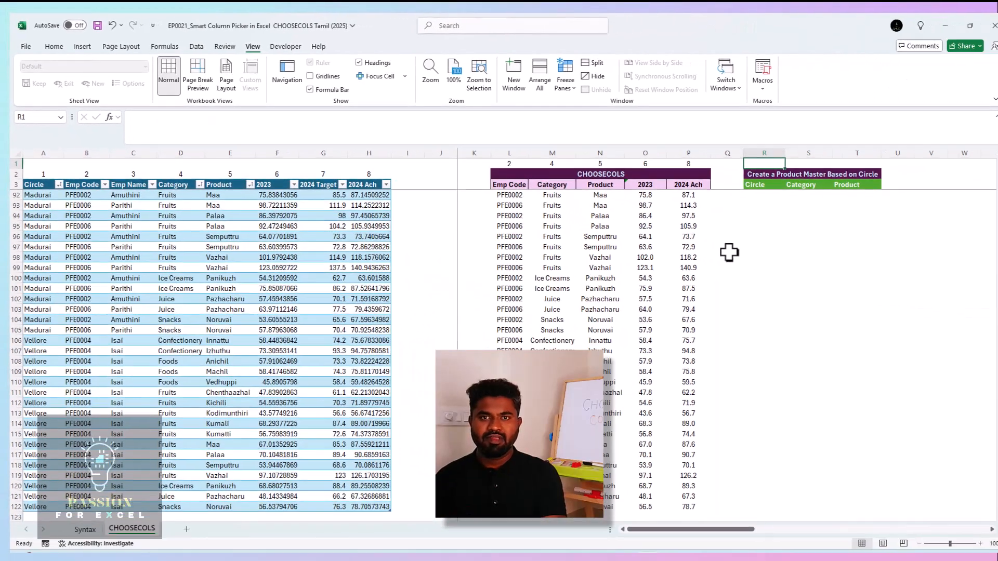
# - Copy the MATCH formula from P1 to R1, above the Circle header of the product master table
pyautogui.write('=')
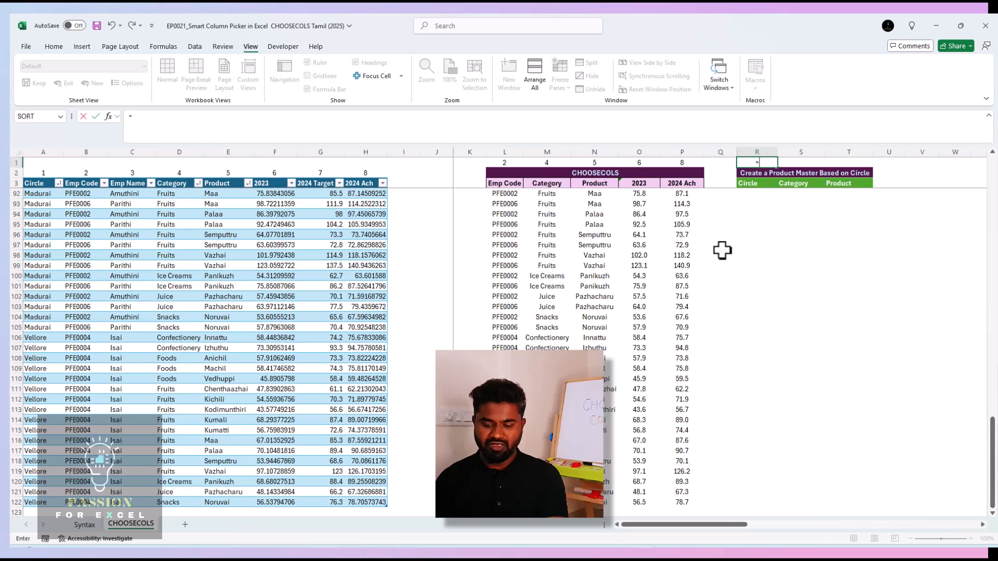
pyautogui.press('Escape')
pyautogui.press('Left')
pyautogui.press('Left')
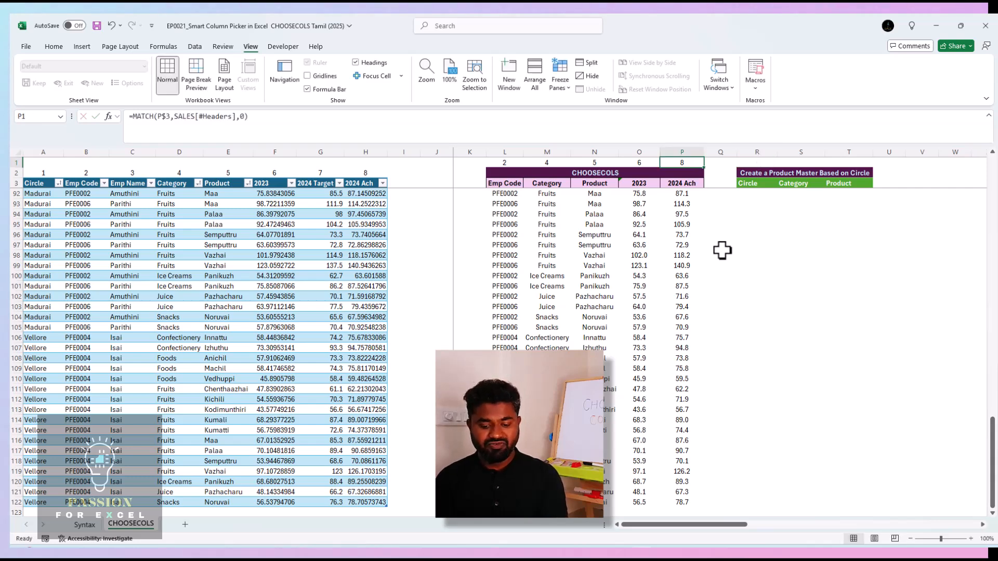
pyautogui.hotkey('ctrl', 'c')
pyautogui.press('Right')
pyautogui.press('Right')
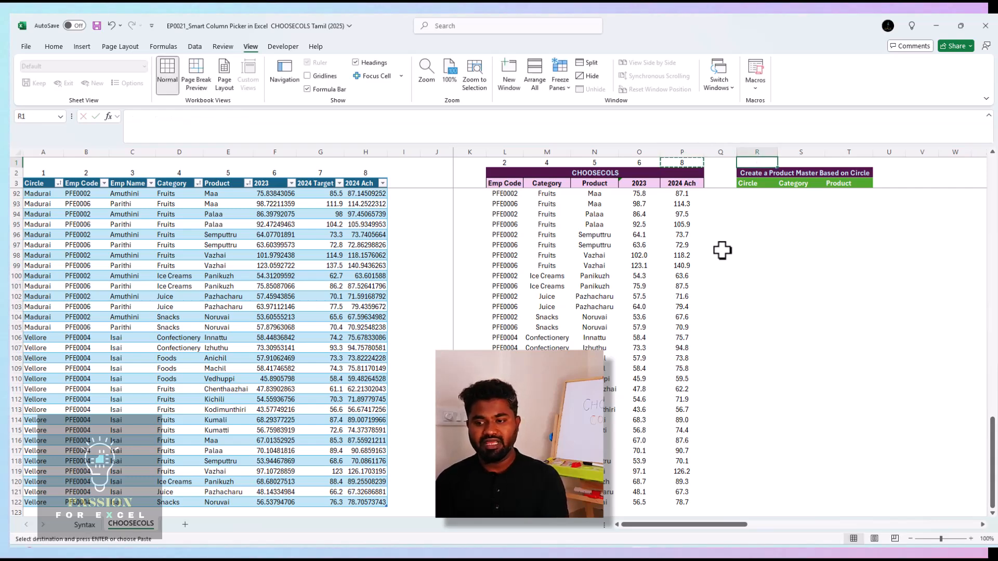
pyautogui.hotkey('ctrl', 'v')
pyautogui.press('F2')
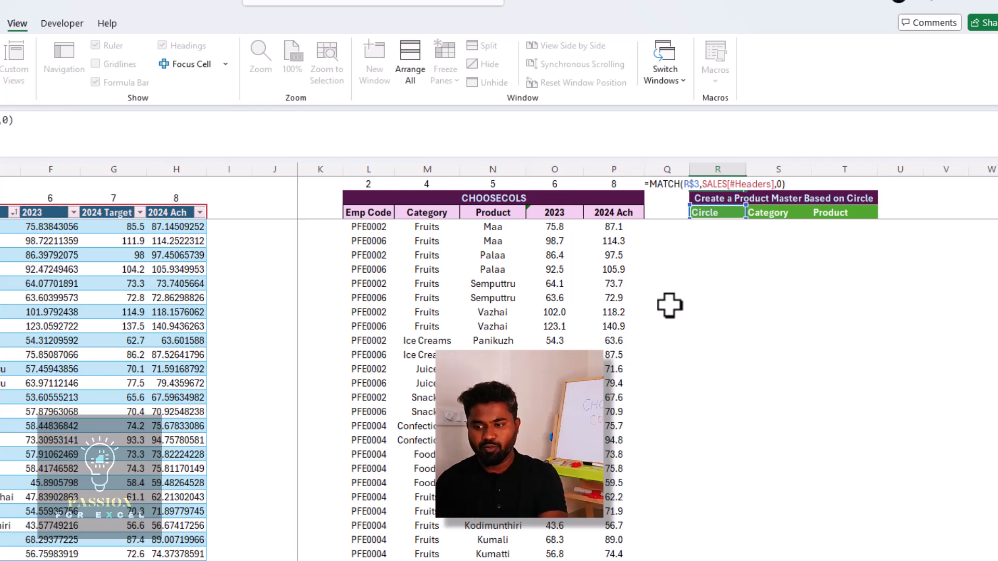
pyautogui.hotkey('ctrl', 'Return')
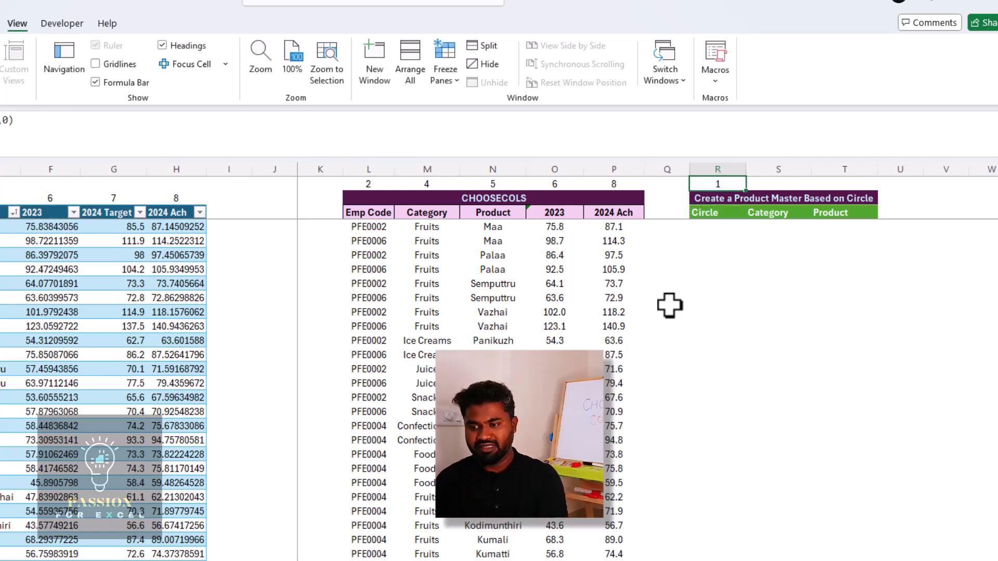
# - Fill the MATCH formula from R1 across to T1 for the Category and Product headers
pyautogui.hotkey('shift', 'Right')
pyautogui.hotkey('shift', 'Right')
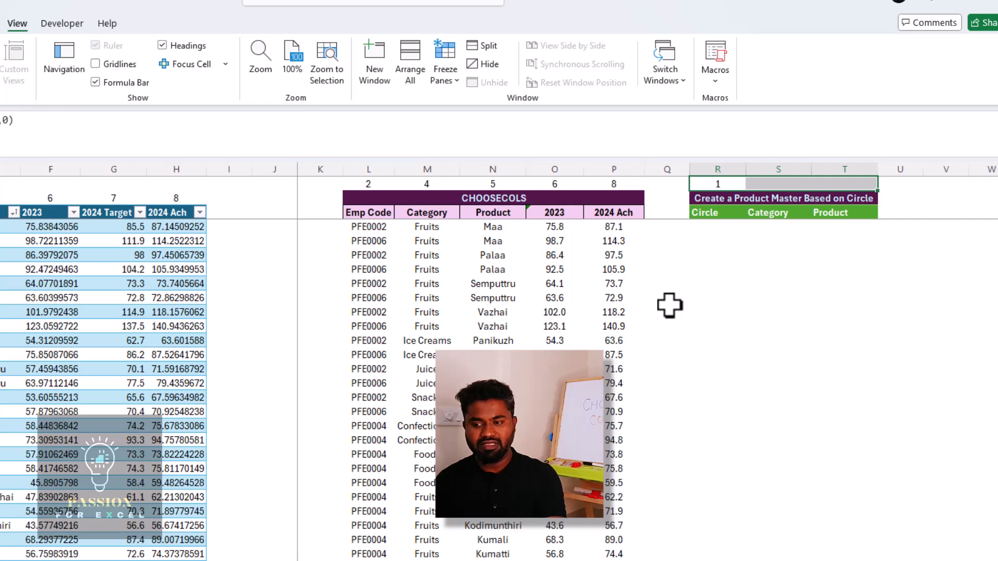
pyautogui.hotkey('ctrl', 'r')
# - Start a CHOOSECOLS formula in R4, below the Circle header of the product master, with the SALES table as its array
pyautogui.press('Down')
pyautogui.press('Down')
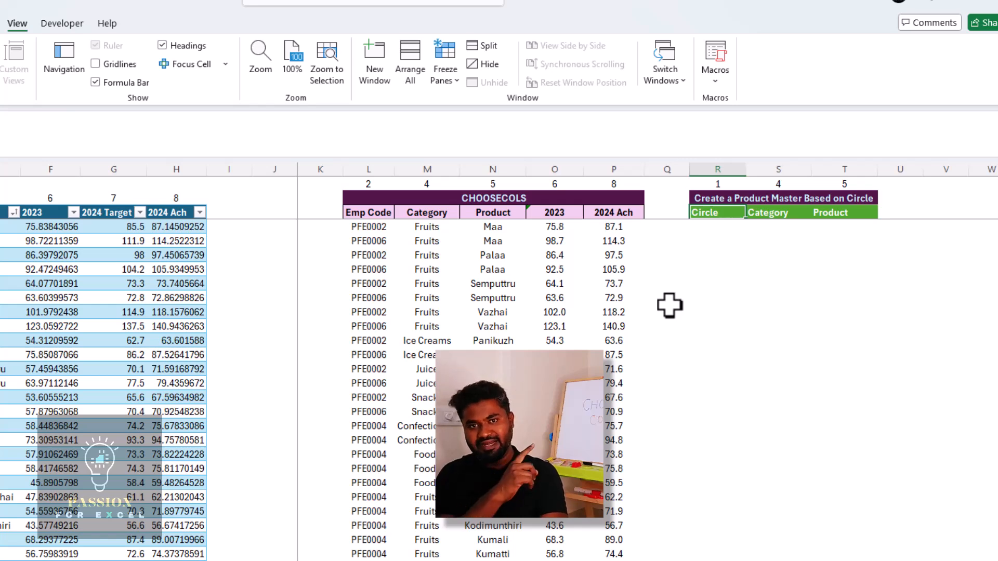
pyautogui.press('Up')
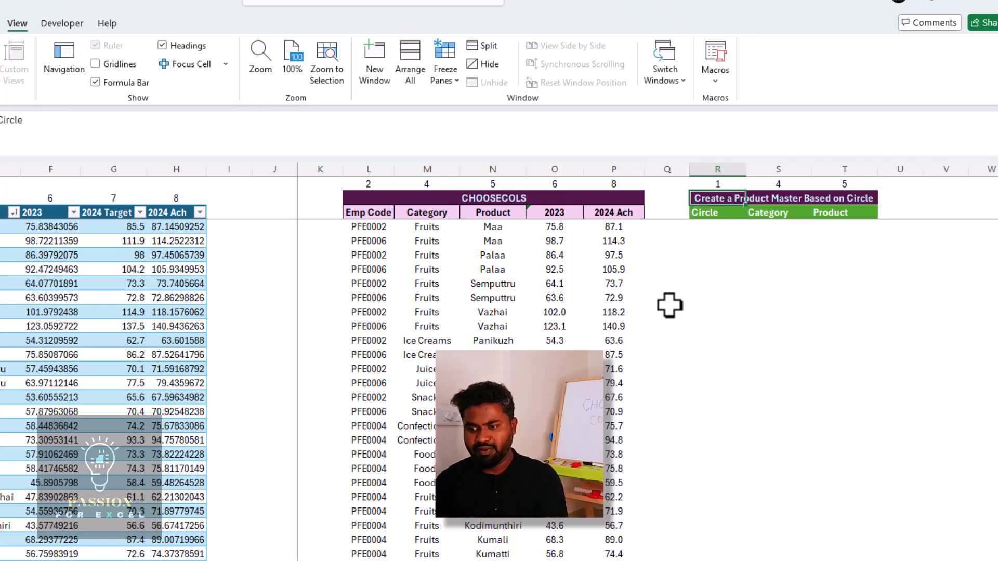
pyautogui.press('Down')
pyautogui.hotkey('ctrl', 'Down')
pyautogui.hotkey('ctrl', 'Up')
pyautogui.press('Down')
pyautogui.press('Down')
pyautogui.press('Up')
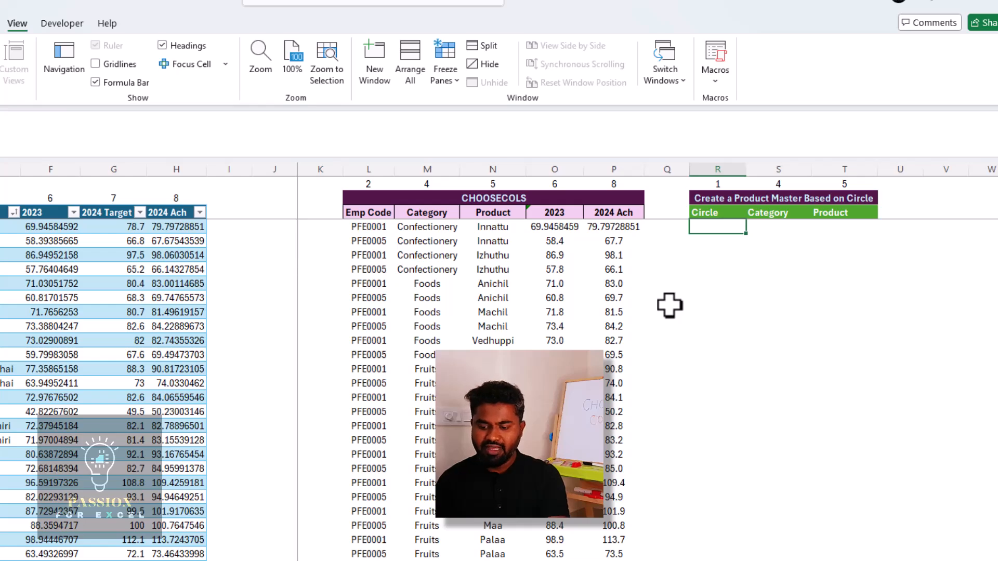
pyautogui.write('=cho')
pyautogui.press('Down')
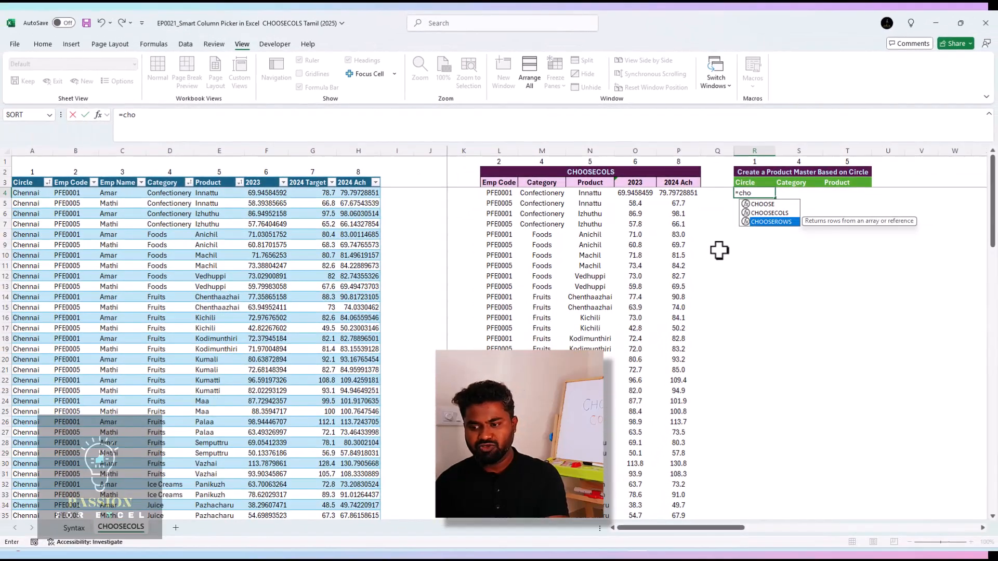
pyautogui.press('Tab')
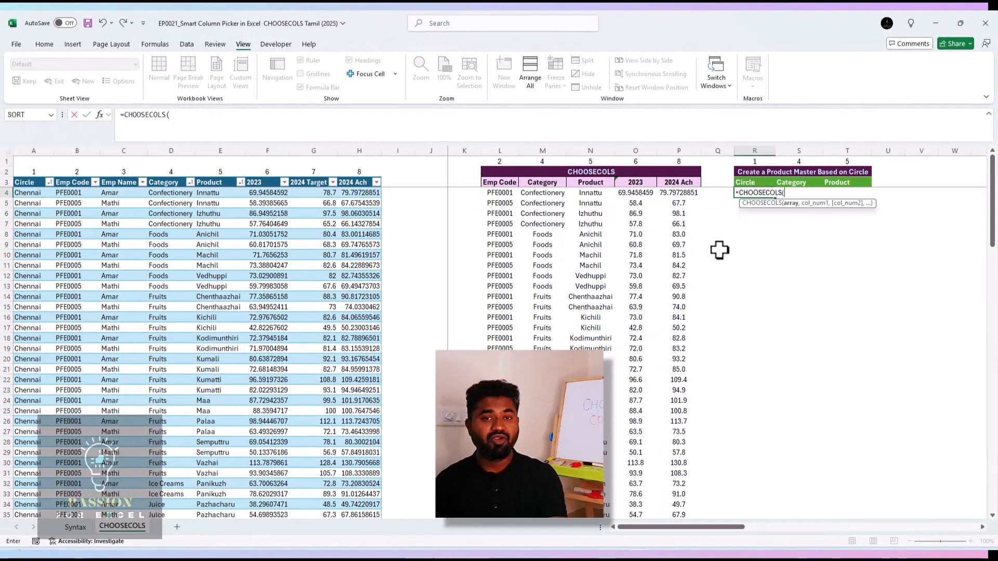
pyautogui.press('F2')
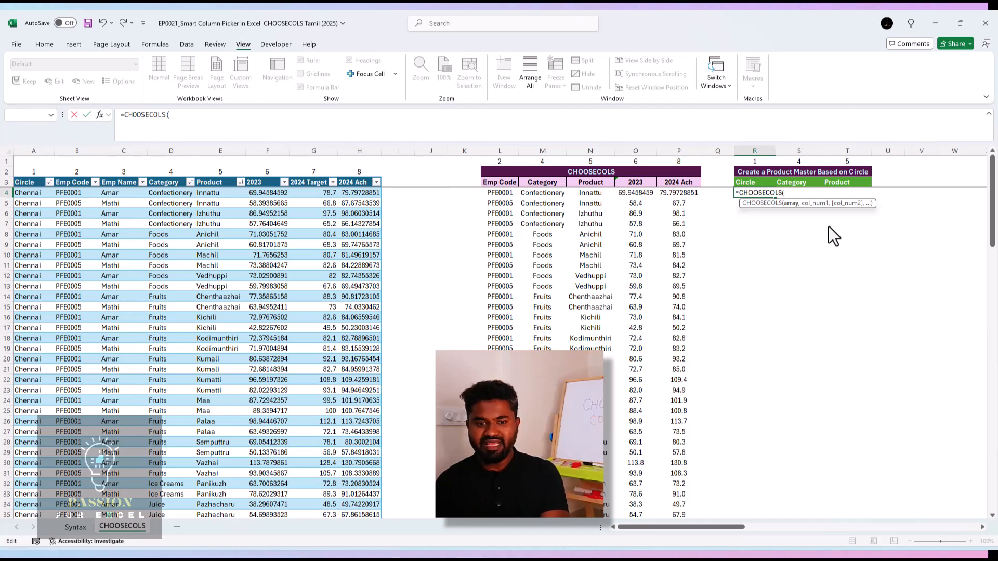
pyautogui.write('sa')
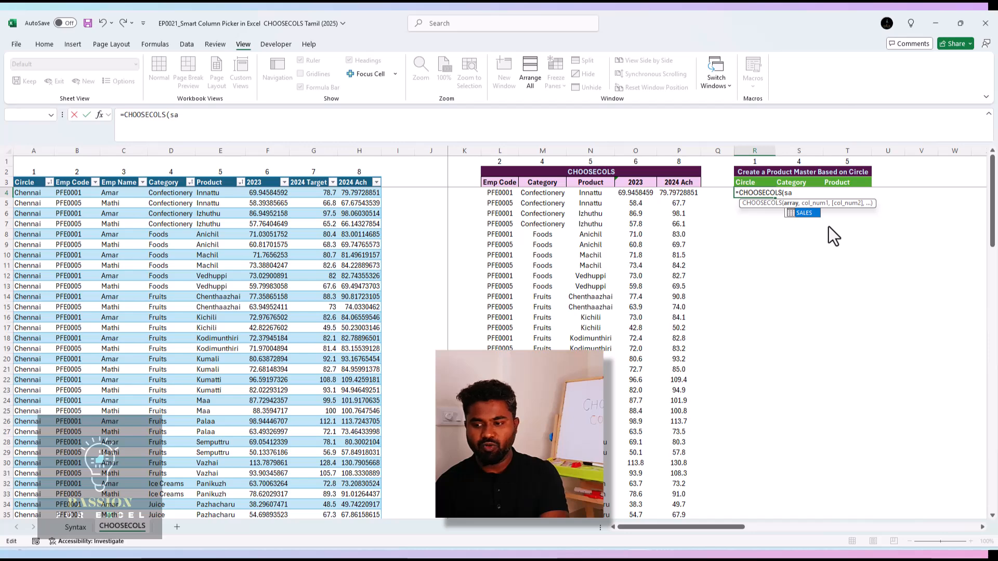
pyautogui.press('Tab')
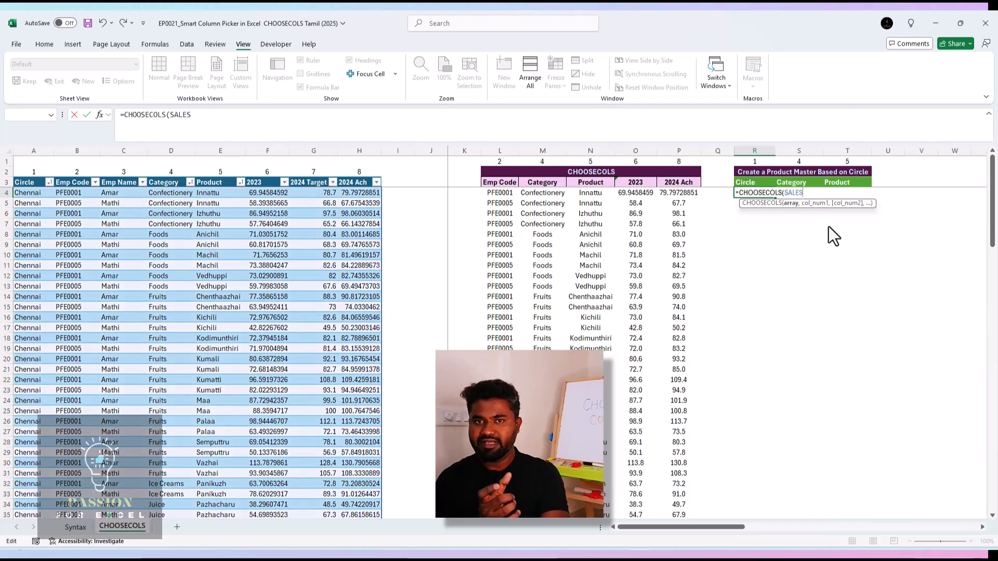
# - Complete the CHOOSECOLS formula with R1:T1 as the column numbers and enter it in R4
pyautogui.write(',')
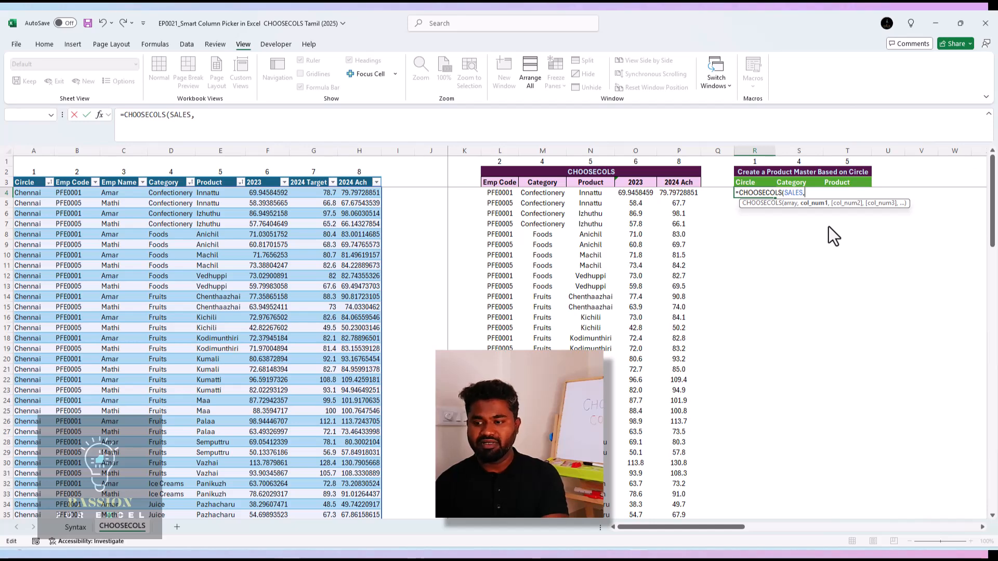
pyautogui.click(756, 162)
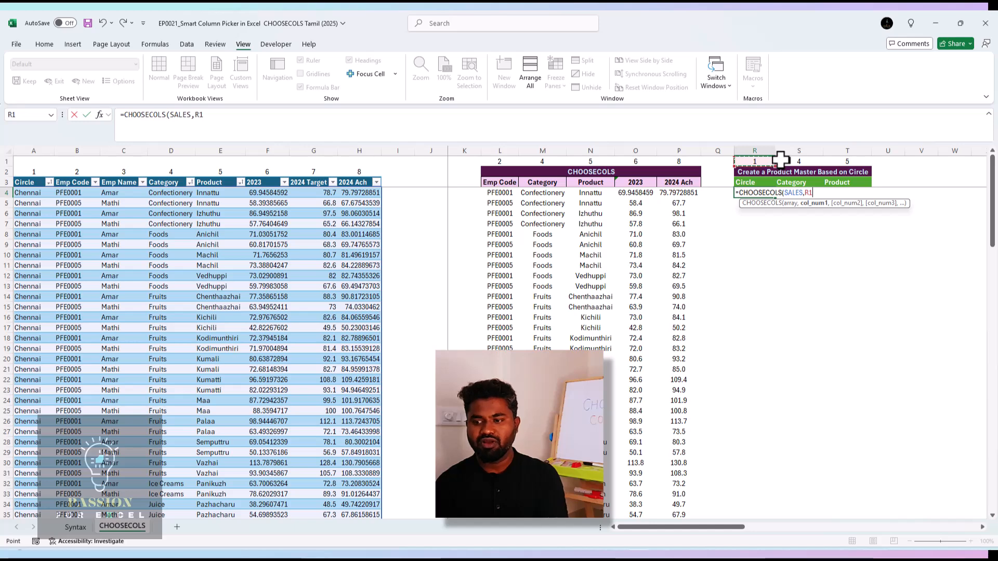
pyautogui.hotkey('shift', 'Right')
pyautogui.hotkey('shift', 'Right')
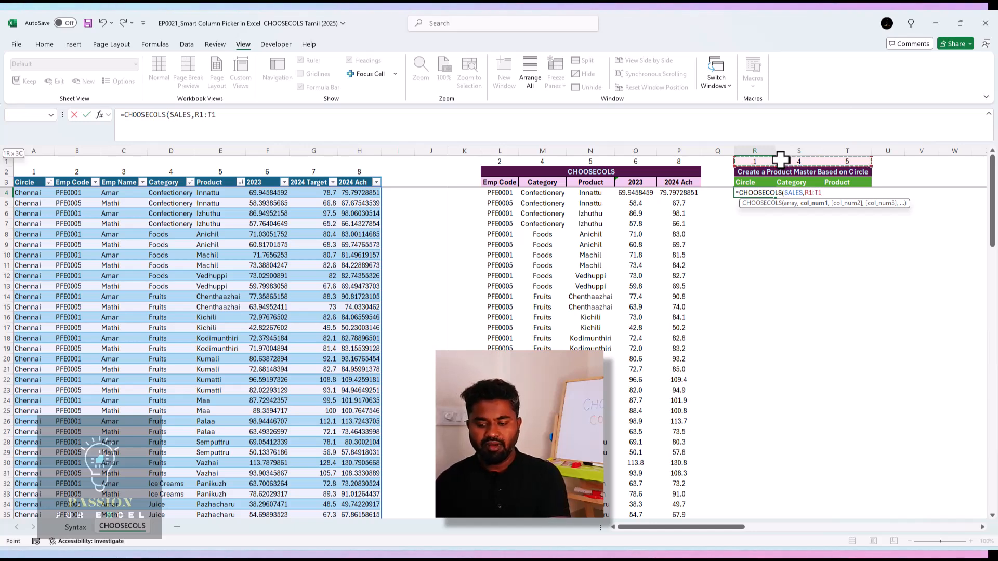
pyautogui.press('Return')
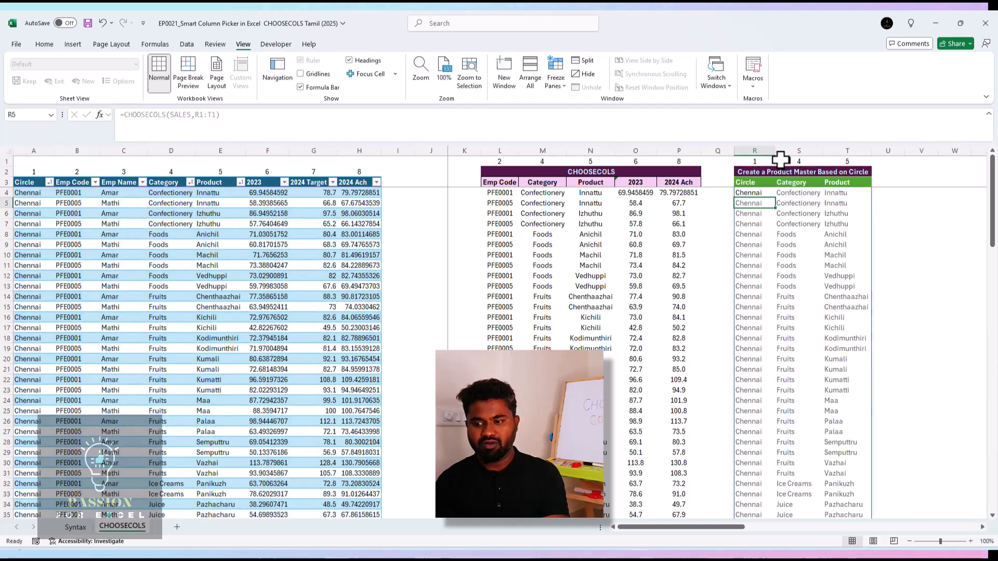
pyautogui.press('Up')
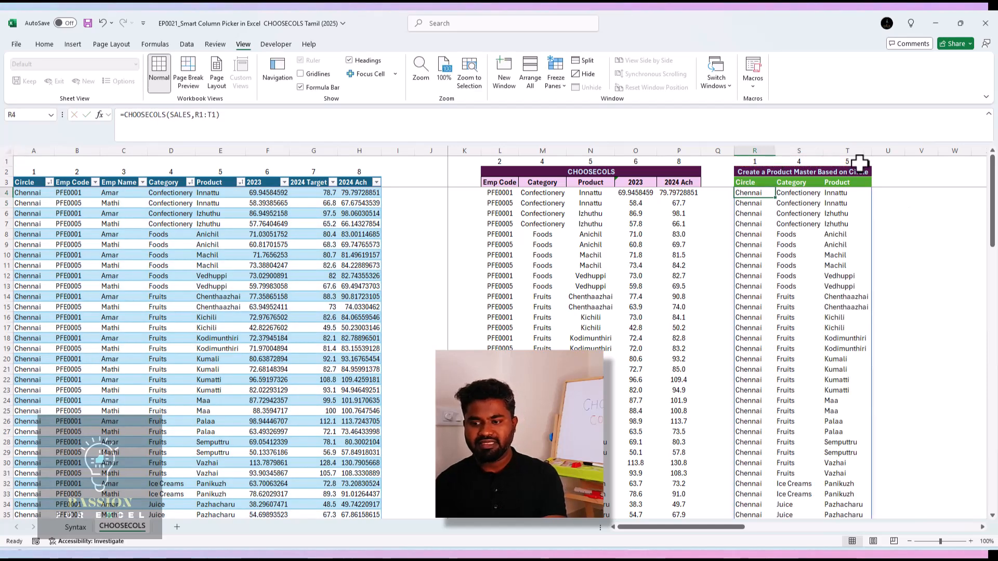
# - Wrap the R4 formula in UNIQUE so it reads =UNIQUE(CHOOSECOLS(SALES,R1:T1))
pyautogui.press('F2')
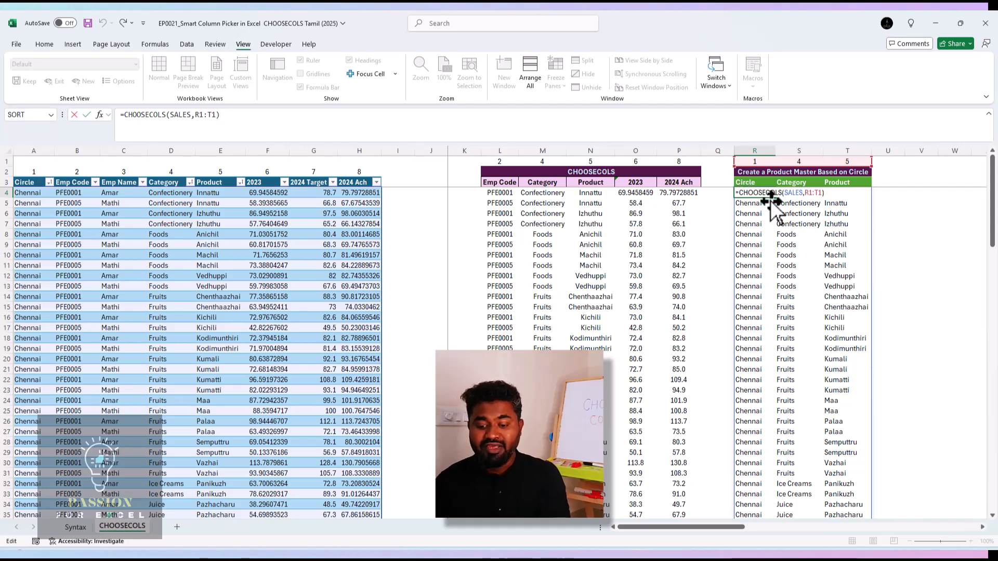
pyautogui.write('uni')
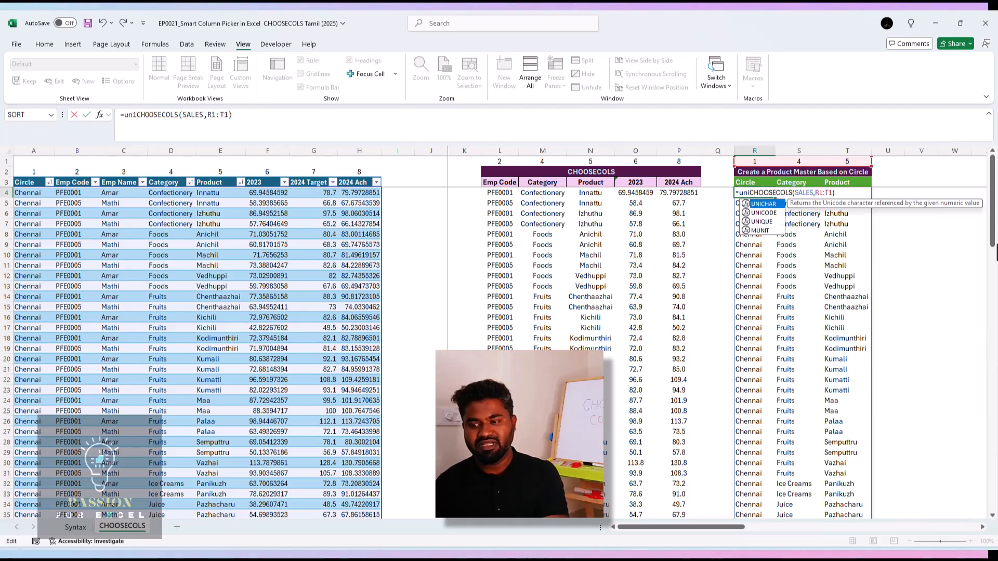
pyautogui.press('Down')
pyautogui.press('Down')
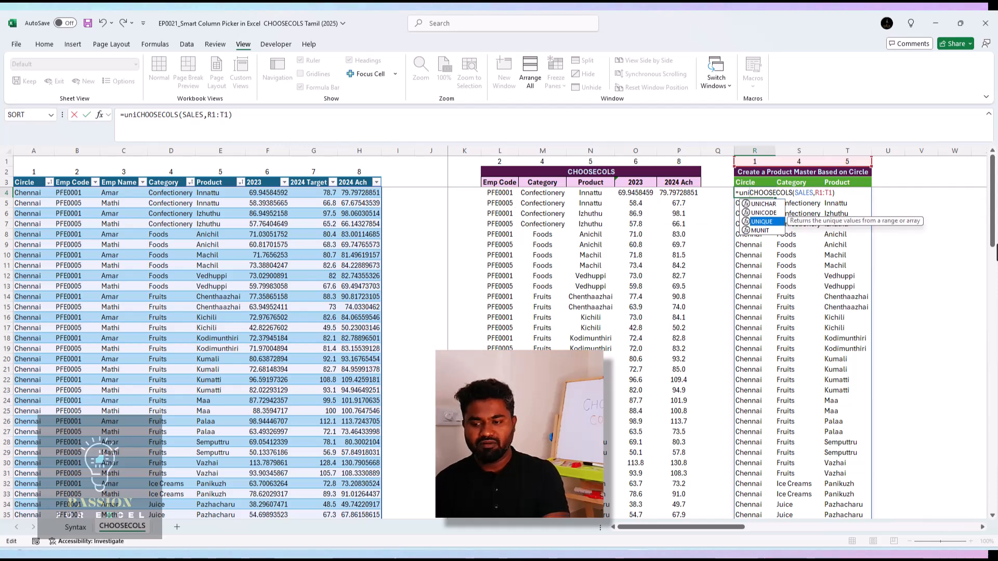
pyautogui.press('Tab')
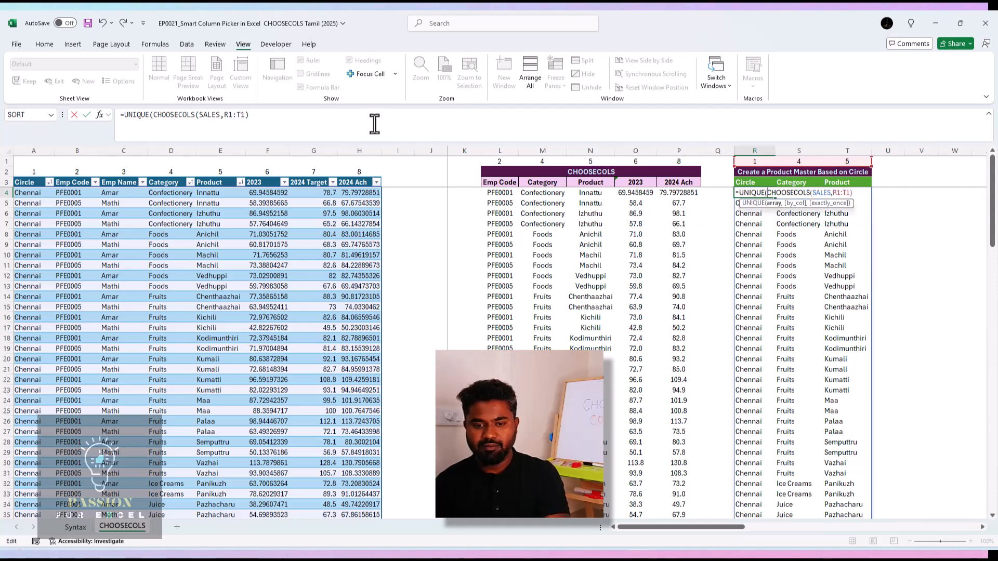
pyautogui.click(332, 122)
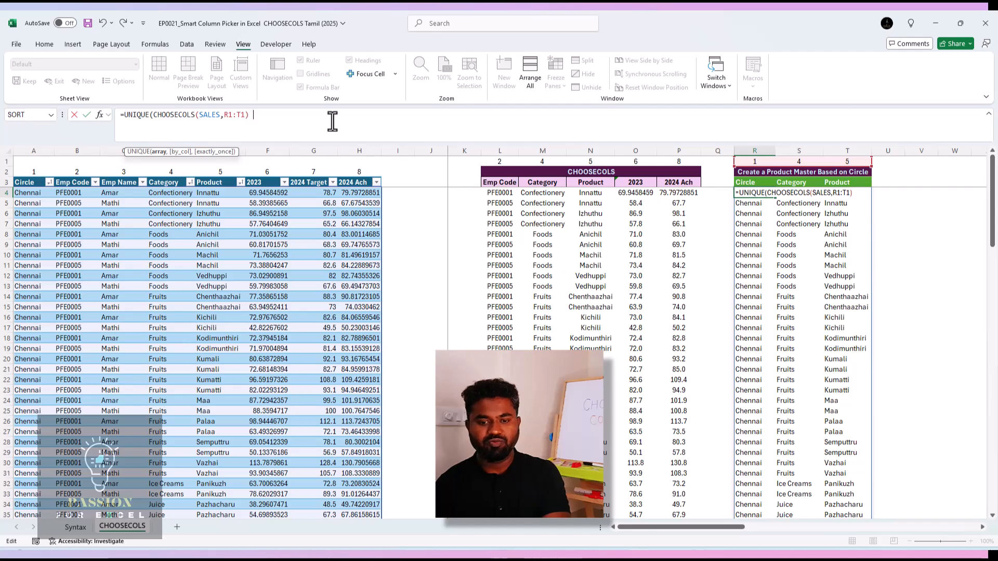
pyautogui.write(')')
pyautogui.hotkey('ctrl', 'Return')
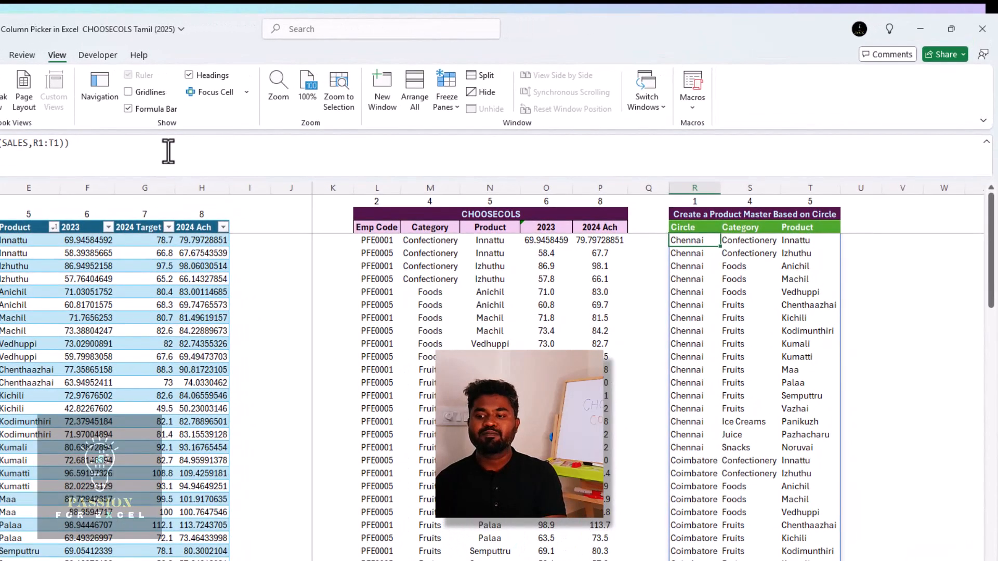
# - Examine the Confectionery and Foods rows of the Chennai circle in the product master for repeated products
pyautogui.press('Right')
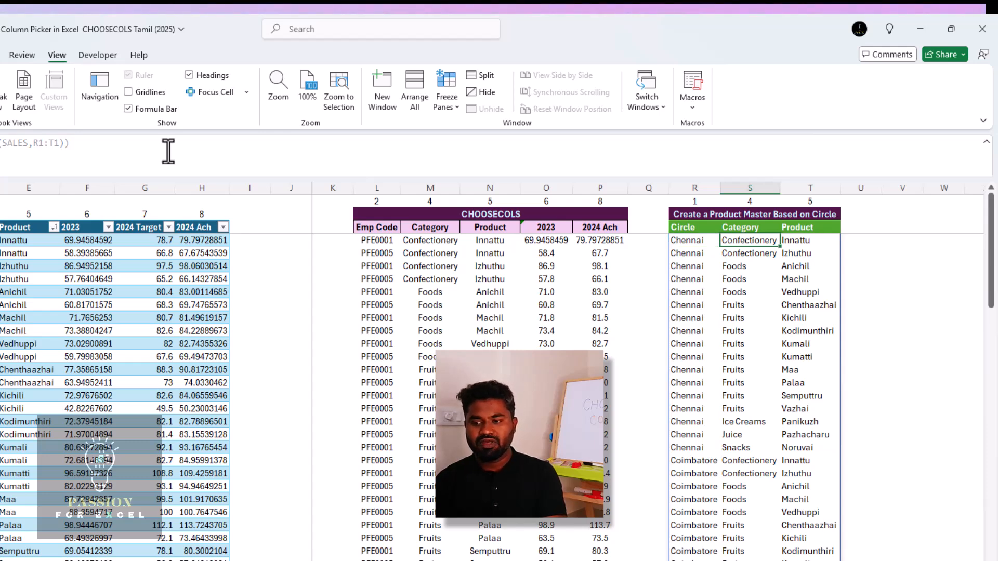
pyautogui.press('Down')
pyautogui.press('Up')
pyautogui.press('Right')
pyautogui.press('Down')
pyautogui.press('Left')
pyautogui.press('Down')
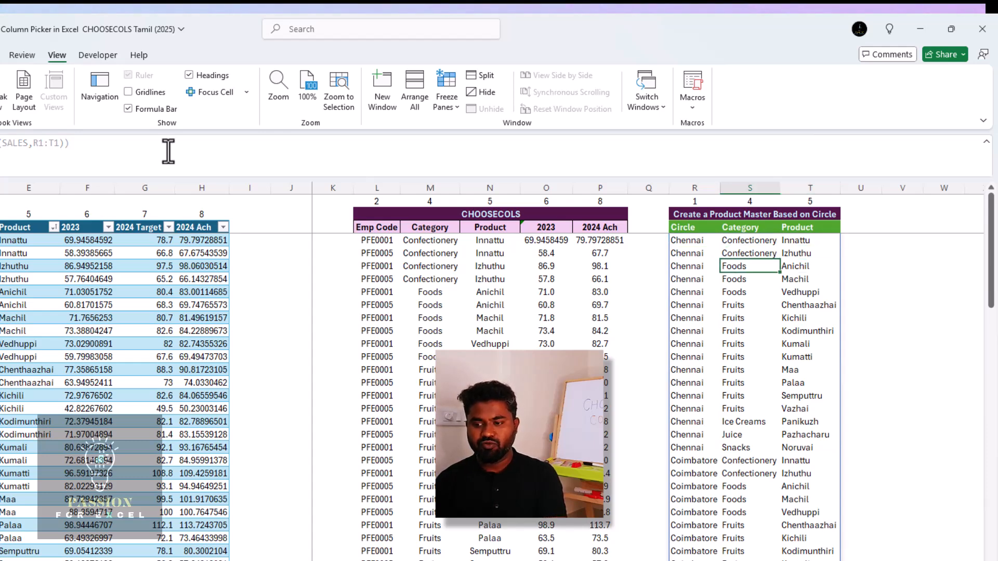
pyautogui.hotkey('shift', 'Down')
pyautogui.hotkey('shift', 'Down')
pyautogui.hotkey('shift', 'Down')
pyautogui.hotkey('shift', 'Down')
pyautogui.hotkey('shift', 'Up')
pyautogui.hotkey('shift', 'Up')
pyautogui.hotkey('shift', 'Up')
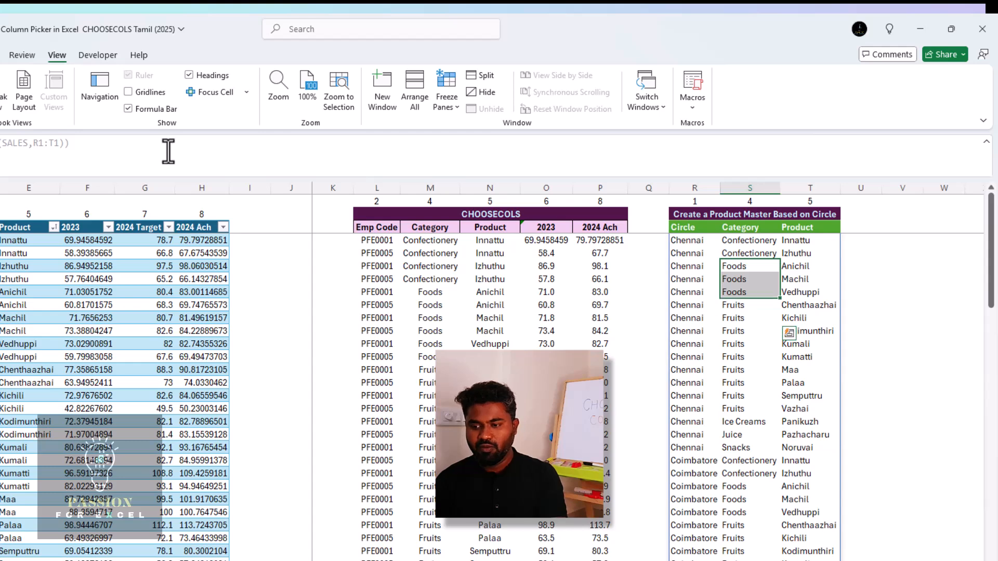
pyautogui.hotkey('shift', 'Down')
# - Review the Chennai circle's Fruits, Ice Creams, Juice and Snacks rows in the product master
pyautogui.press('Down')
pyautogui.press('Down')
pyautogui.press('Down')
pyautogui.hotkey('shift', 'Down')
pyautogui.hotkey('shift', 'Down')
pyautogui.hotkey('shift', 'Down')
pyautogui.hotkey('shift', 'Down')
pyautogui.hotkey('shift', 'Down')
pyautogui.hotkey('shift', 'Down')
pyautogui.hotkey('shift', 'Down')
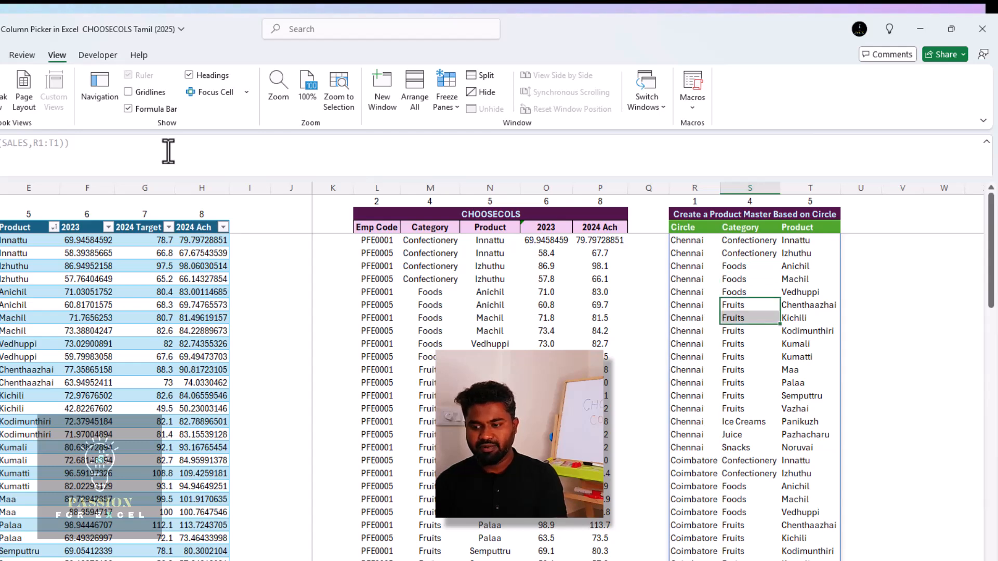
pyautogui.hotkey('shift', 'Down')
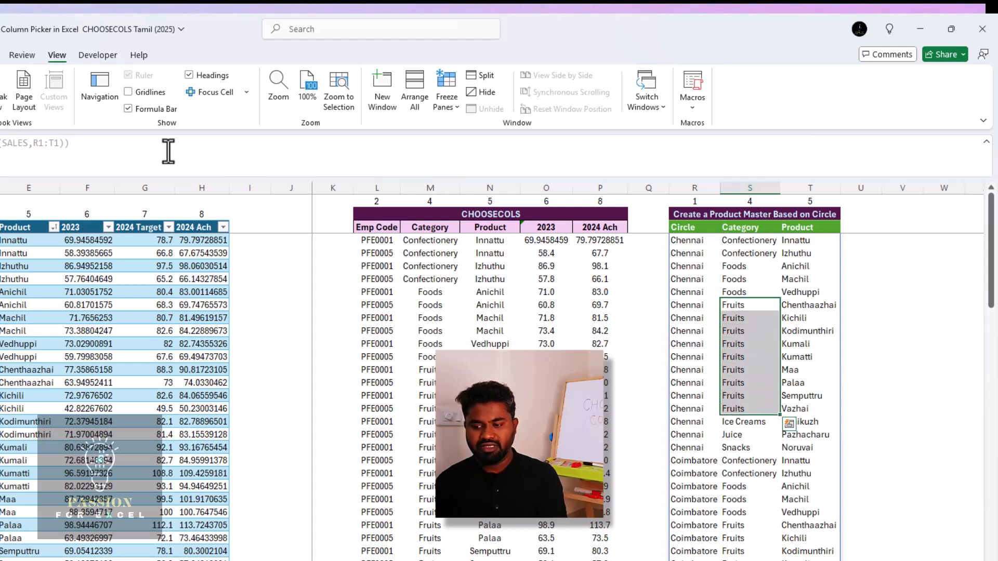
pyautogui.press('Down')
pyautogui.press('Down')
pyautogui.press('Down')
pyautogui.press('Down')
pyautogui.press('Down')
pyautogui.press('Down')
pyautogui.press('Down')
pyautogui.press('Down')
pyautogui.press('Down')
pyautogui.press('Down')
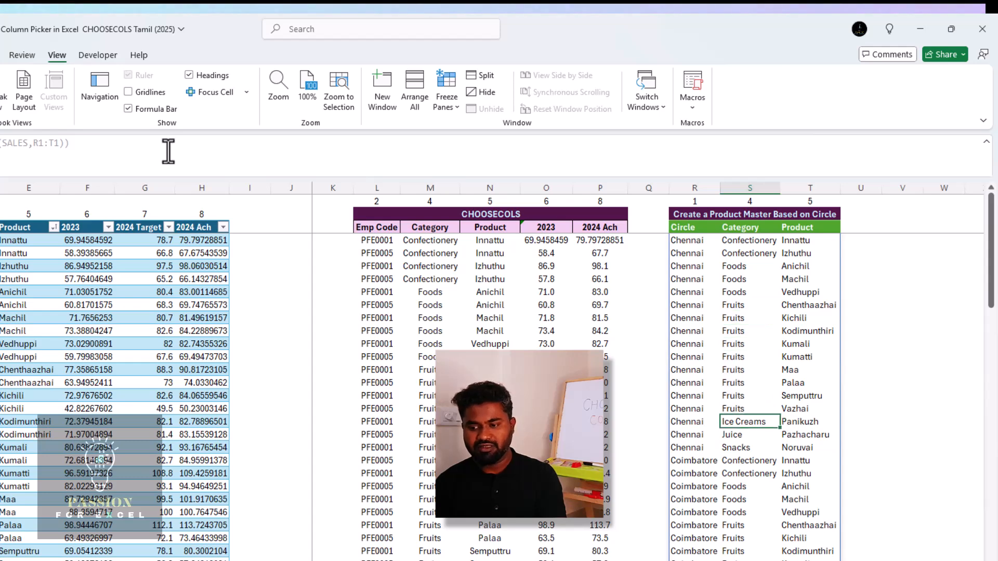
pyautogui.press('Down')
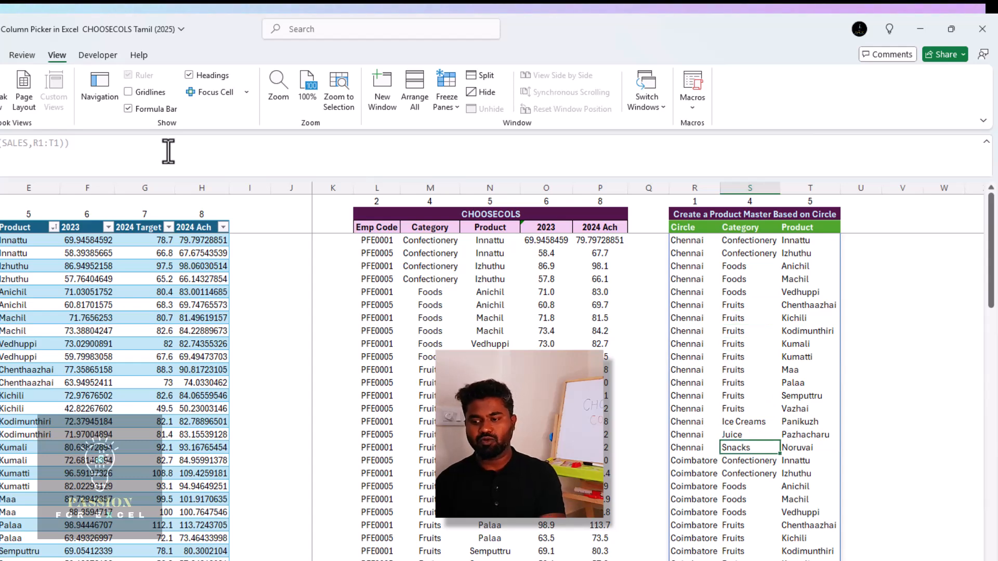